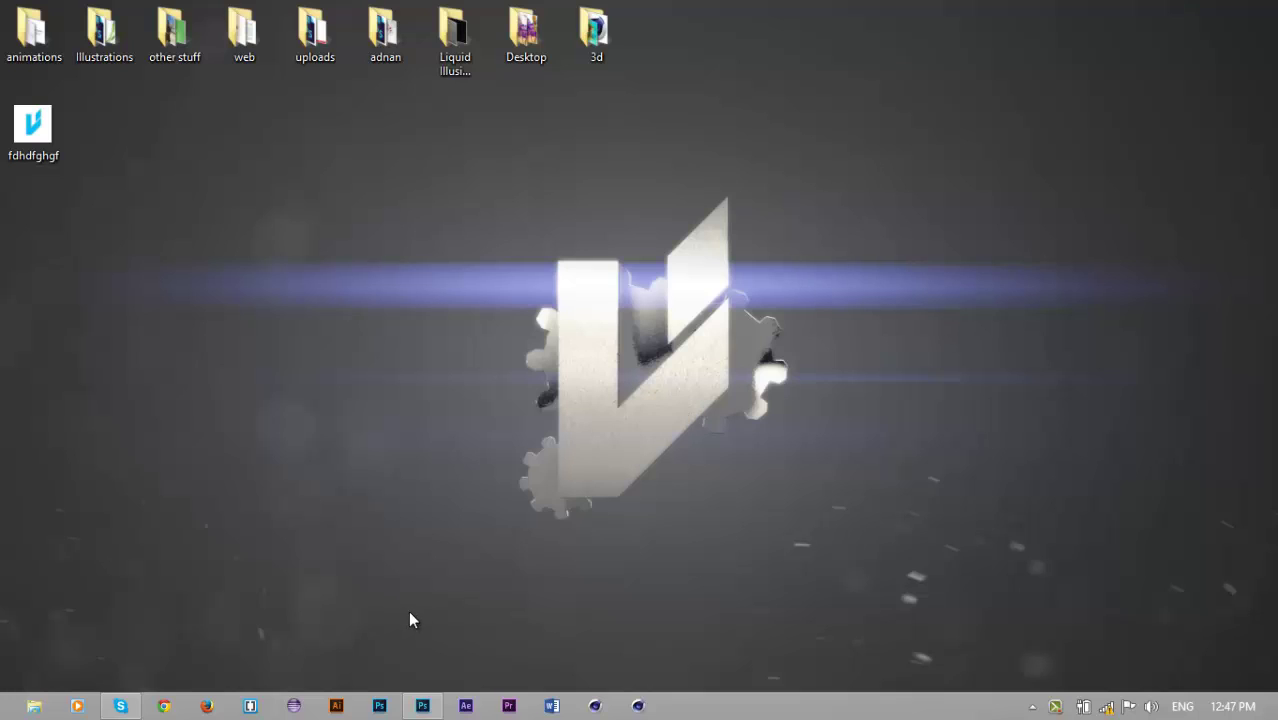
Restore the Photoshop window showing the finished shadow2 logo document with its Hue/Saturation layer
{"action": "left_click", "coordinate": [423, 707]}
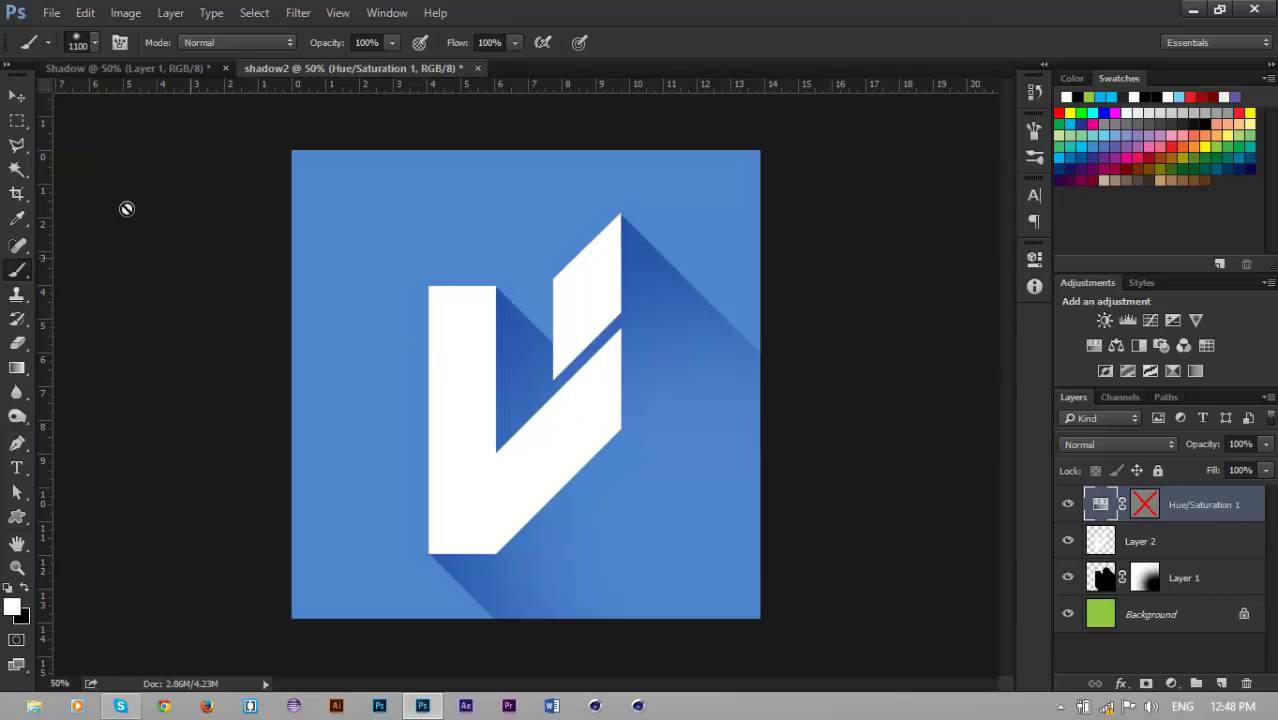
Create a new 1000 × 1000 px document named whatever
{"action": "left_click", "coordinate": [51, 12]}
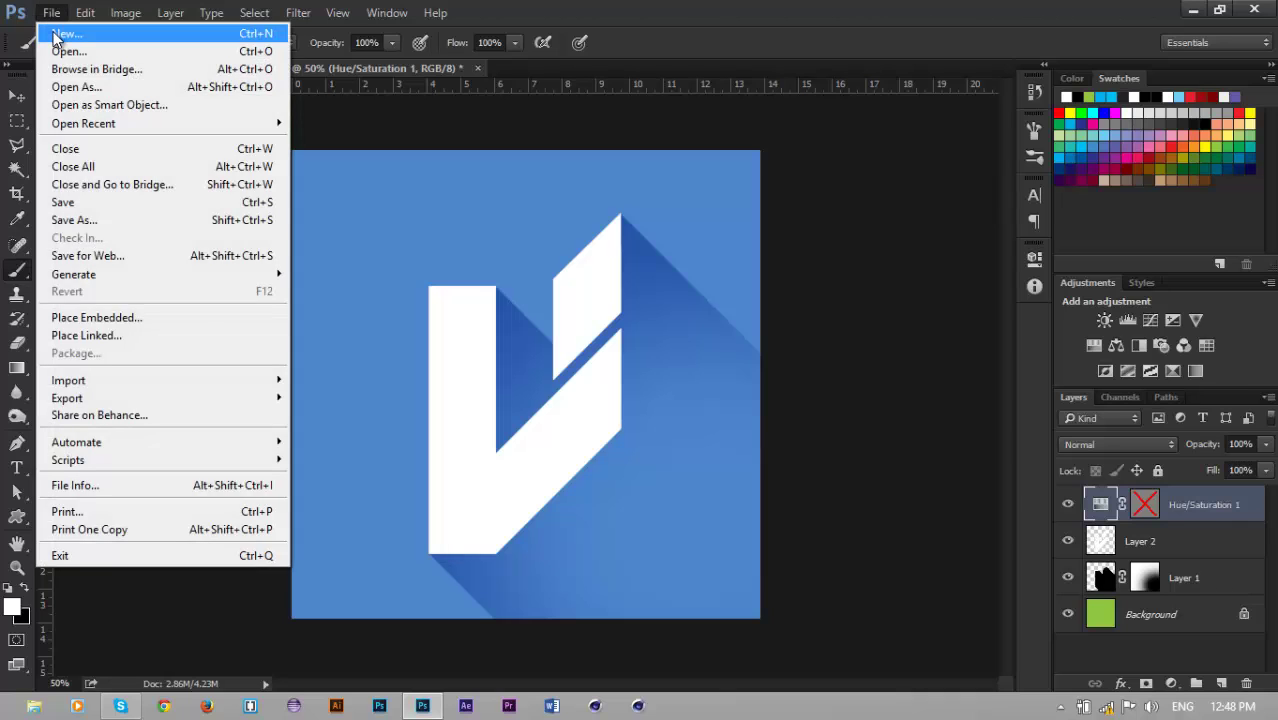
{"action": "left_click", "coordinate": [62, 34]}
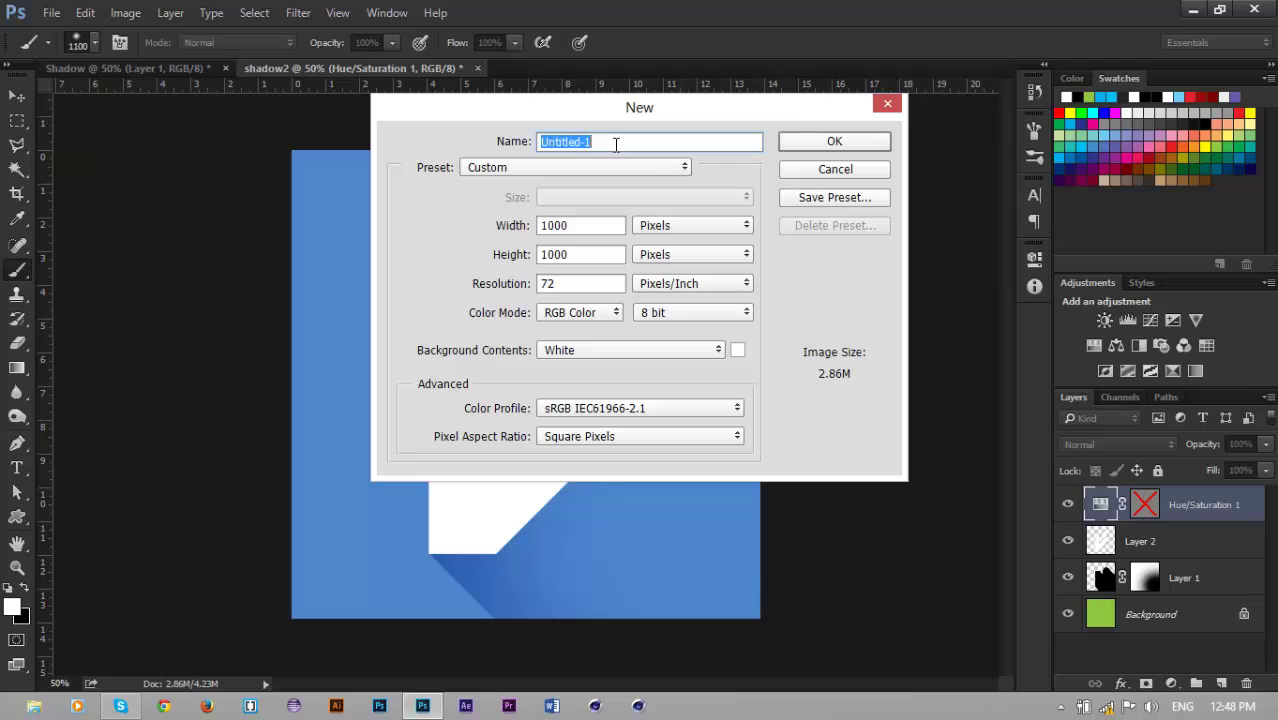
{"action": "type", "text": "whatever"}
{"action": "left_click", "coordinate": [795, 145]}
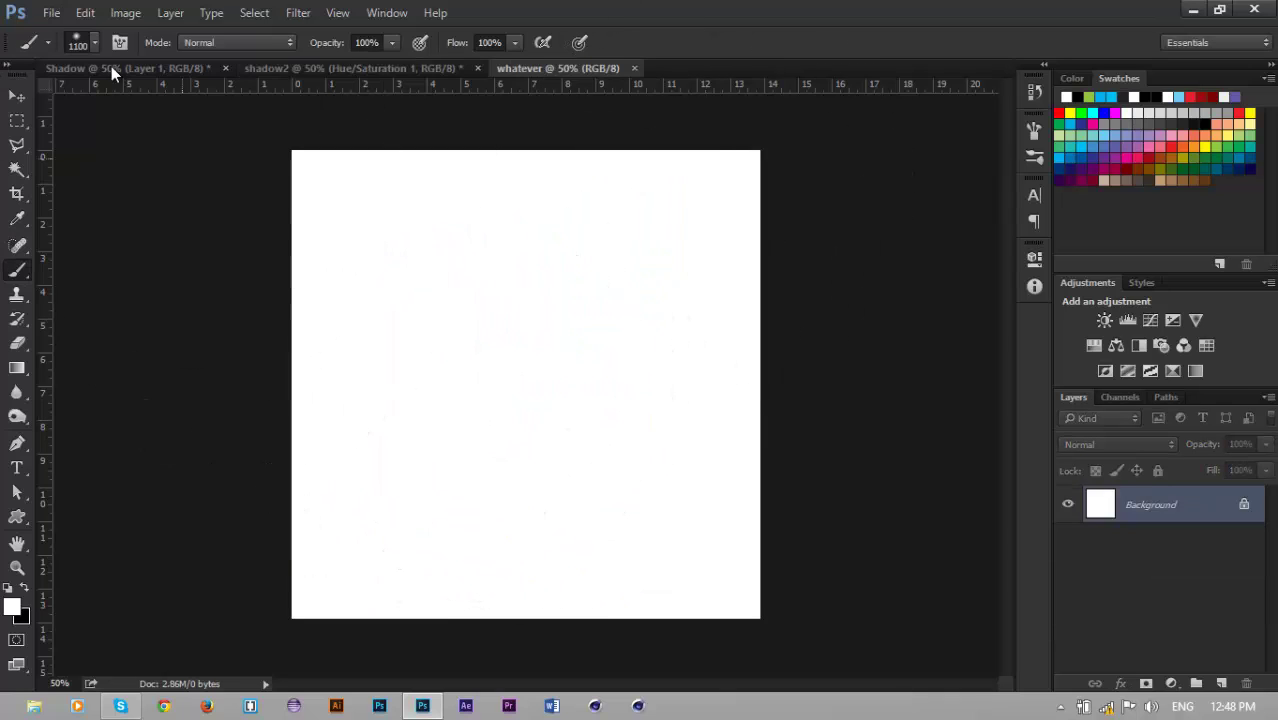
Place the fdhdfghgf image as a linked layer and commit it
{"action": "left_click", "coordinate": [56, 20]}
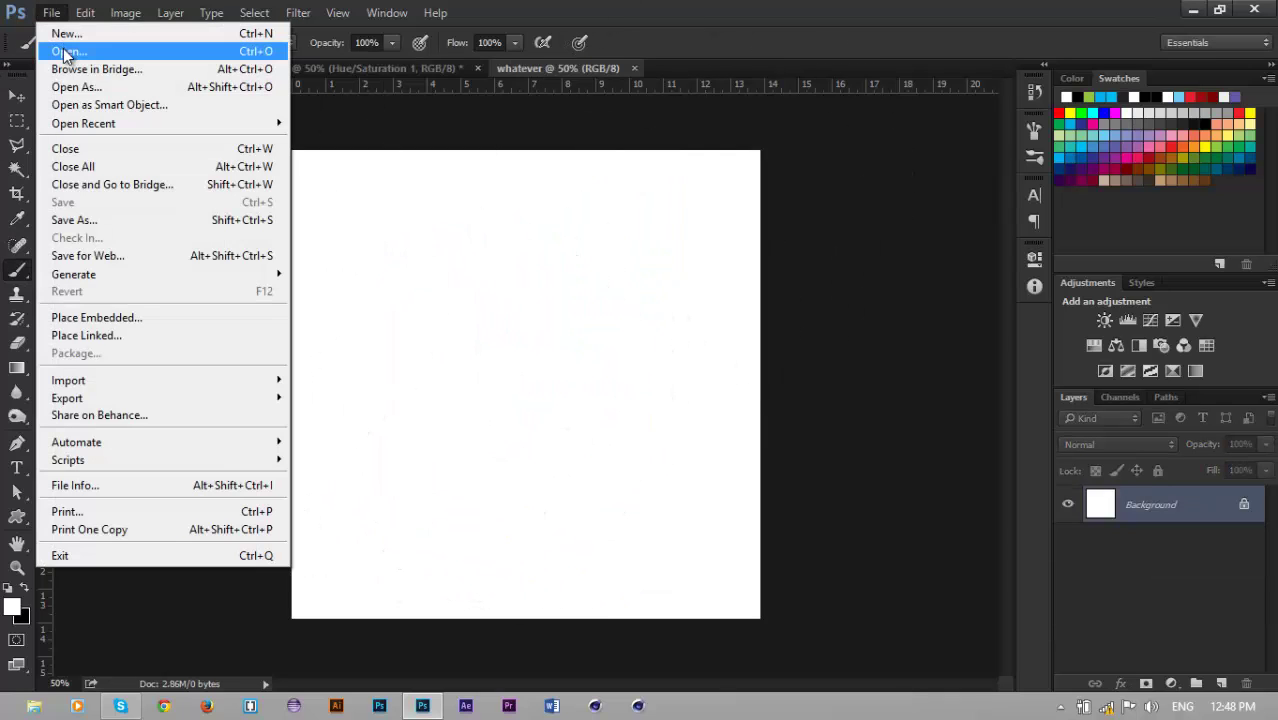
{"action": "left_click", "coordinate": [103, 336]}
{"action": "scroll", "coordinate": [561, 202], "scroll_direction": "down", "scroll_amount": 5}
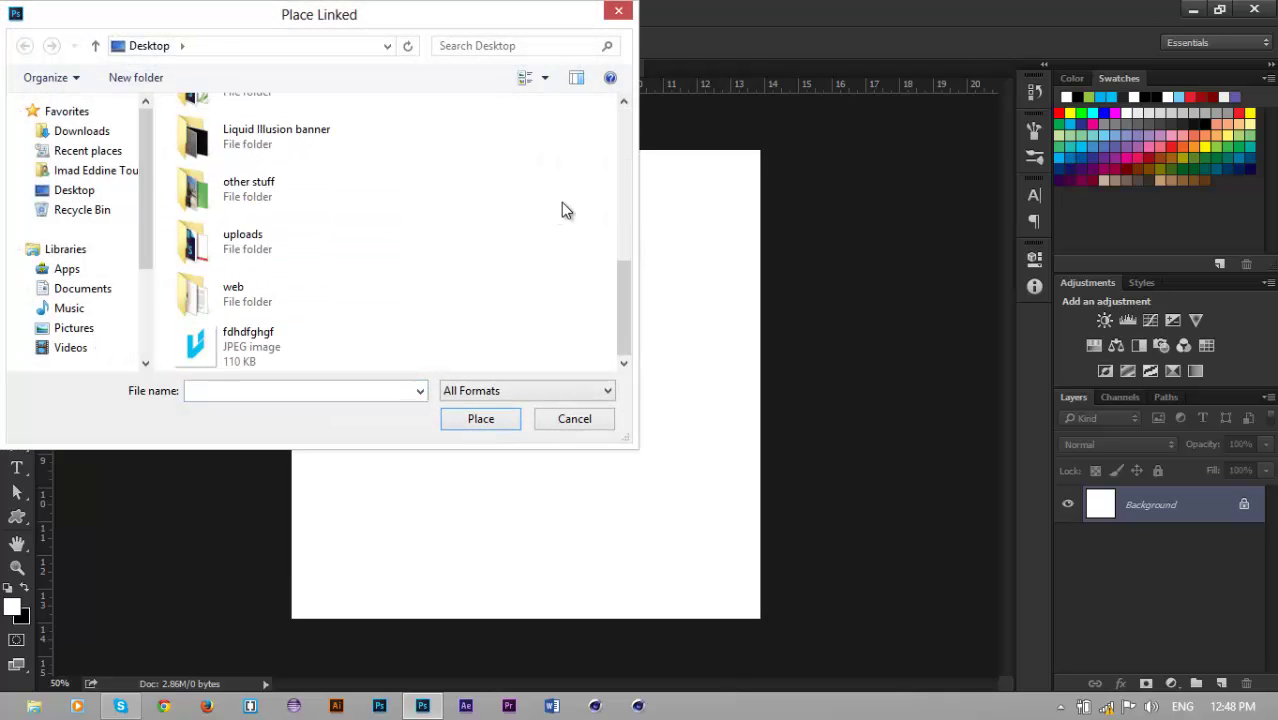
{"action": "left_click", "coordinate": [296, 366]}
{"action": "left_click", "coordinate": [479, 419]}
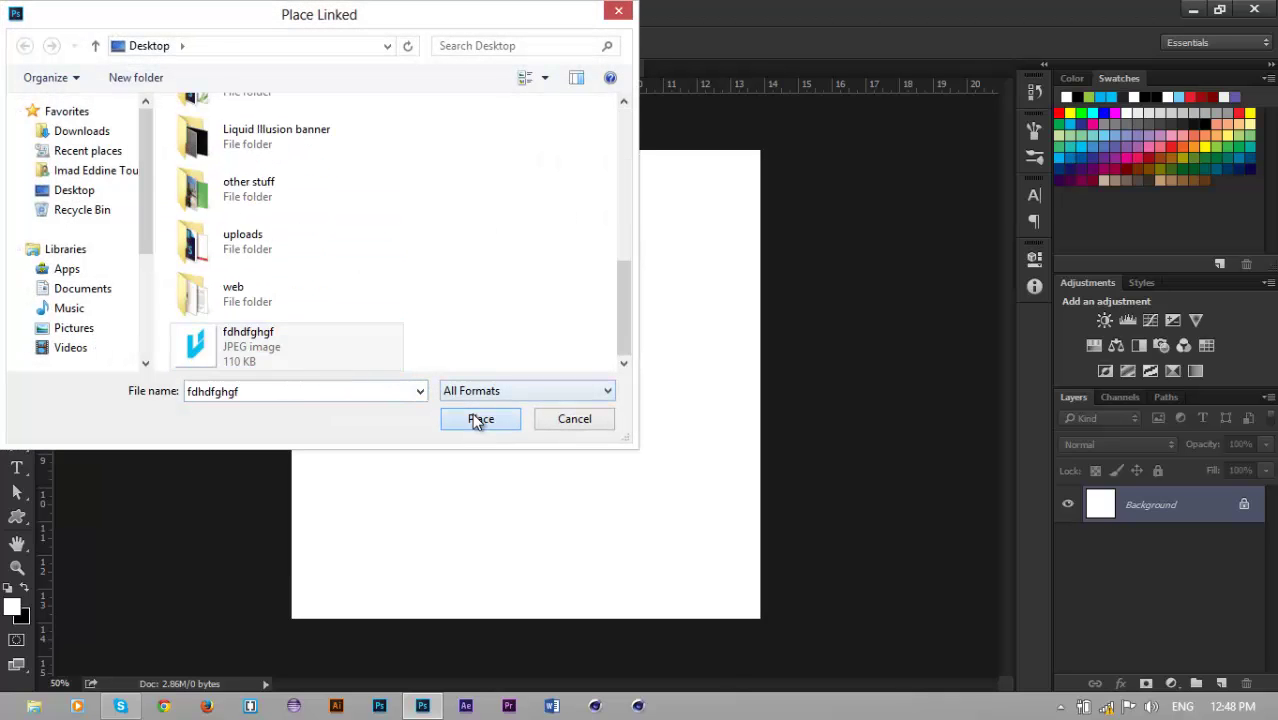
{"action": "key", "text": "Return"}
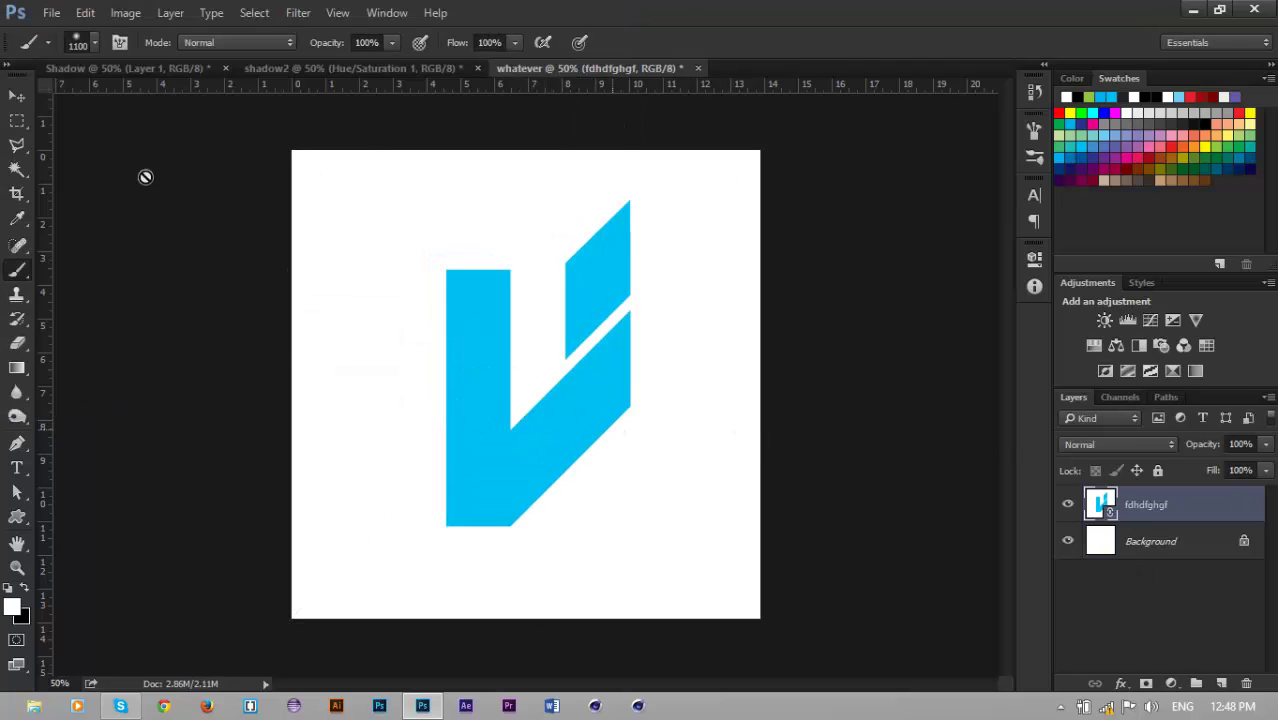
Rasterize the placed fdhdfghgf layer and make the Magic Wand the active tool
{"action": "left_click", "coordinate": [17, 169]}
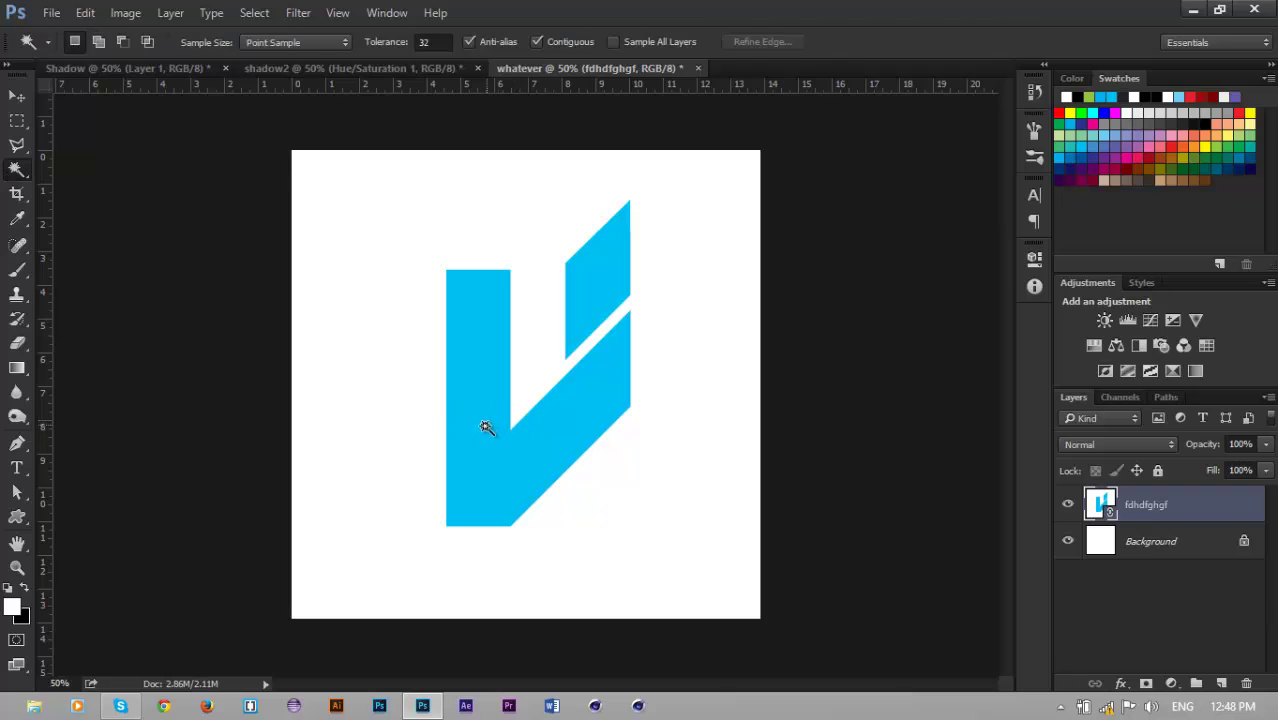
{"action": "right_click", "coordinate": [1176, 497]}
{"action": "left_click", "coordinate": [1030, 354]}
{"action": "right_click", "coordinate": [17, 169]}
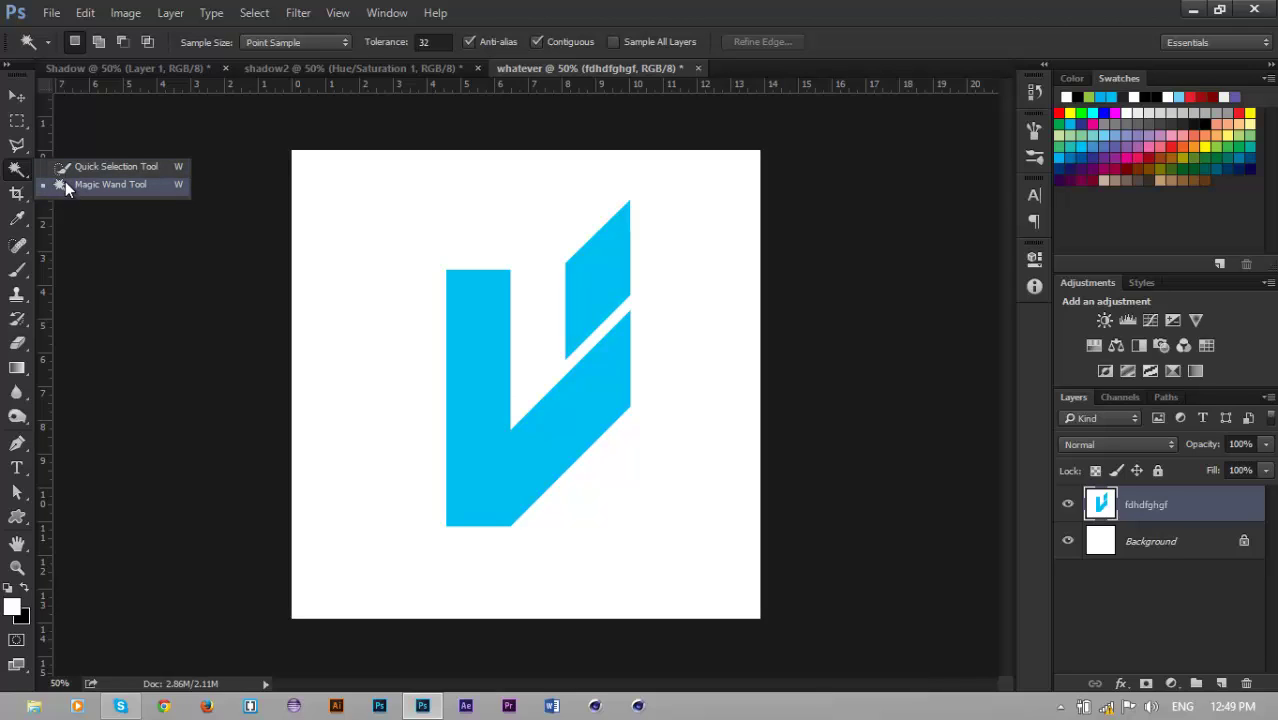
{"action": "left_click", "coordinate": [65, 184]}
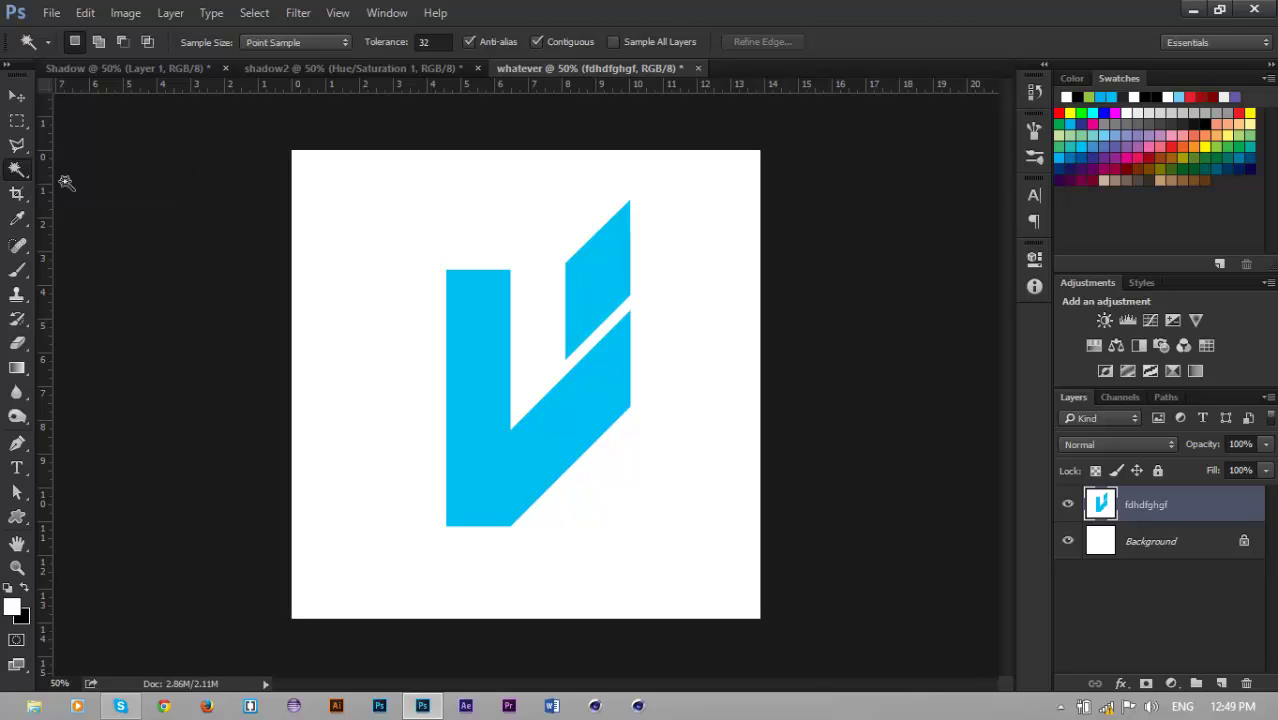
Select both V pieces with the Magic Wand, fill them black, and deselect
{"action": "left_click", "coordinate": [475, 318]}
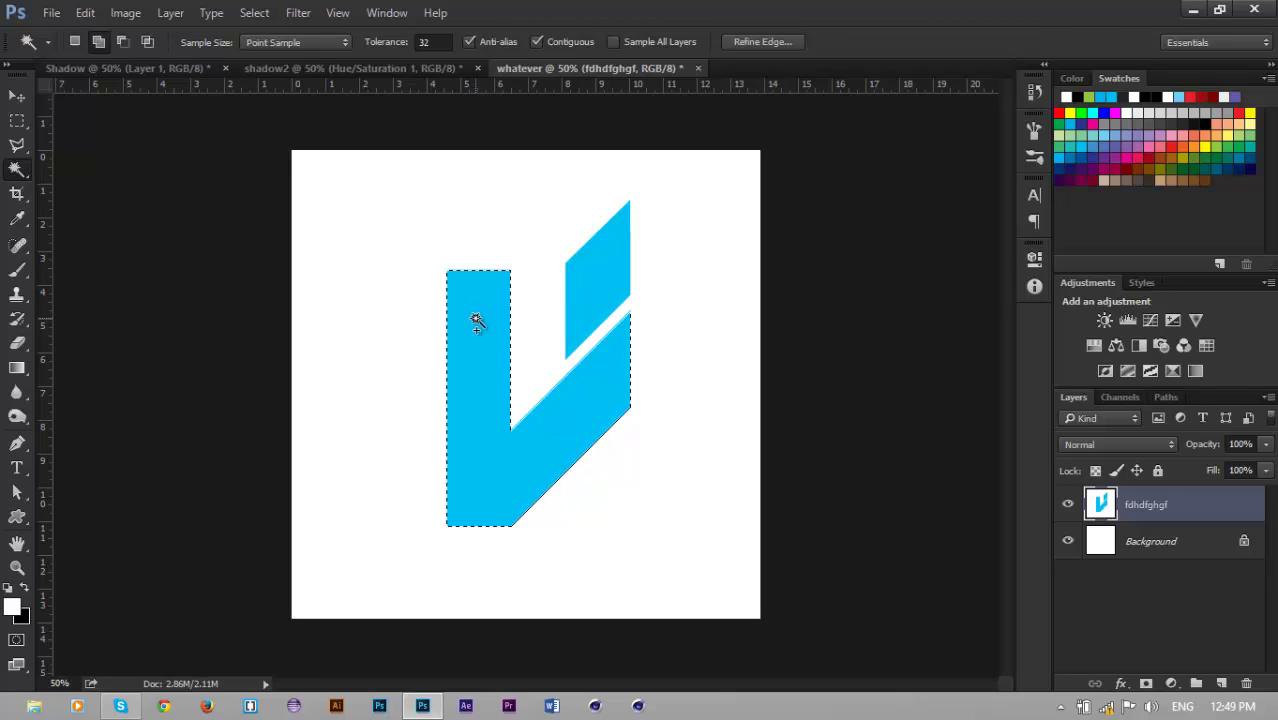
{"action": "left_click", "coordinate": [610, 267]}
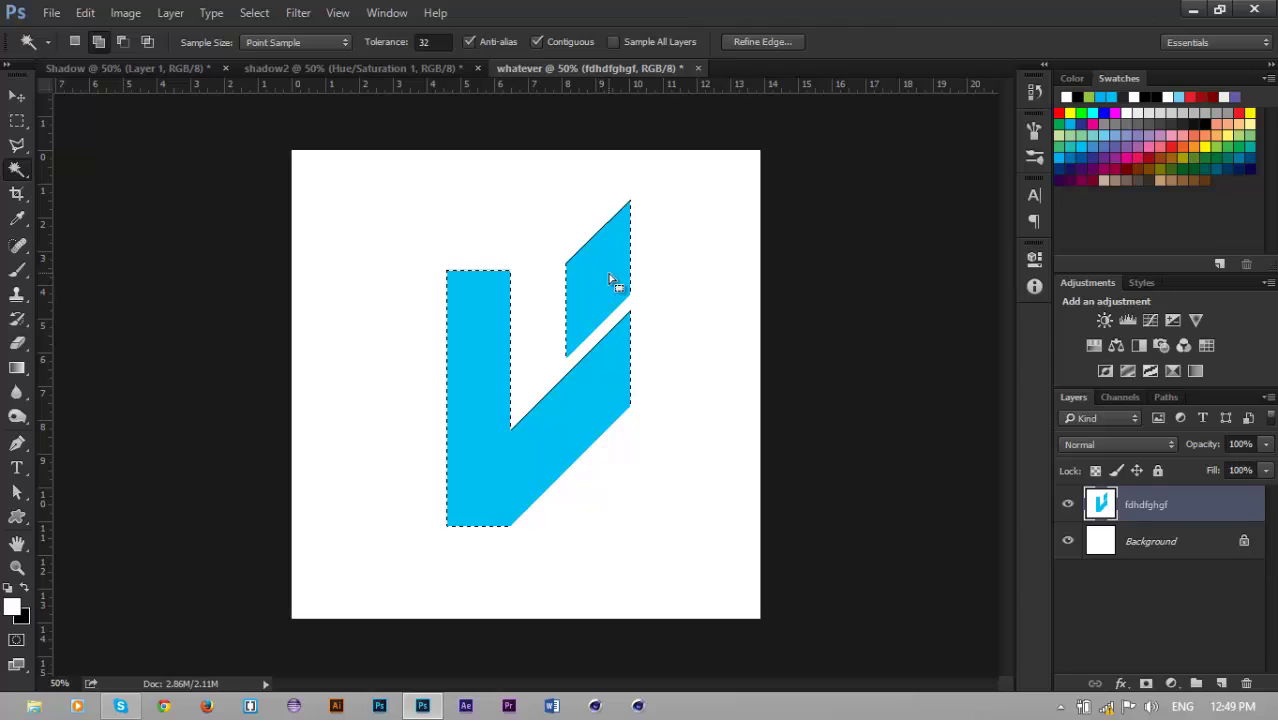
{"action": "key", "text": "shift"}
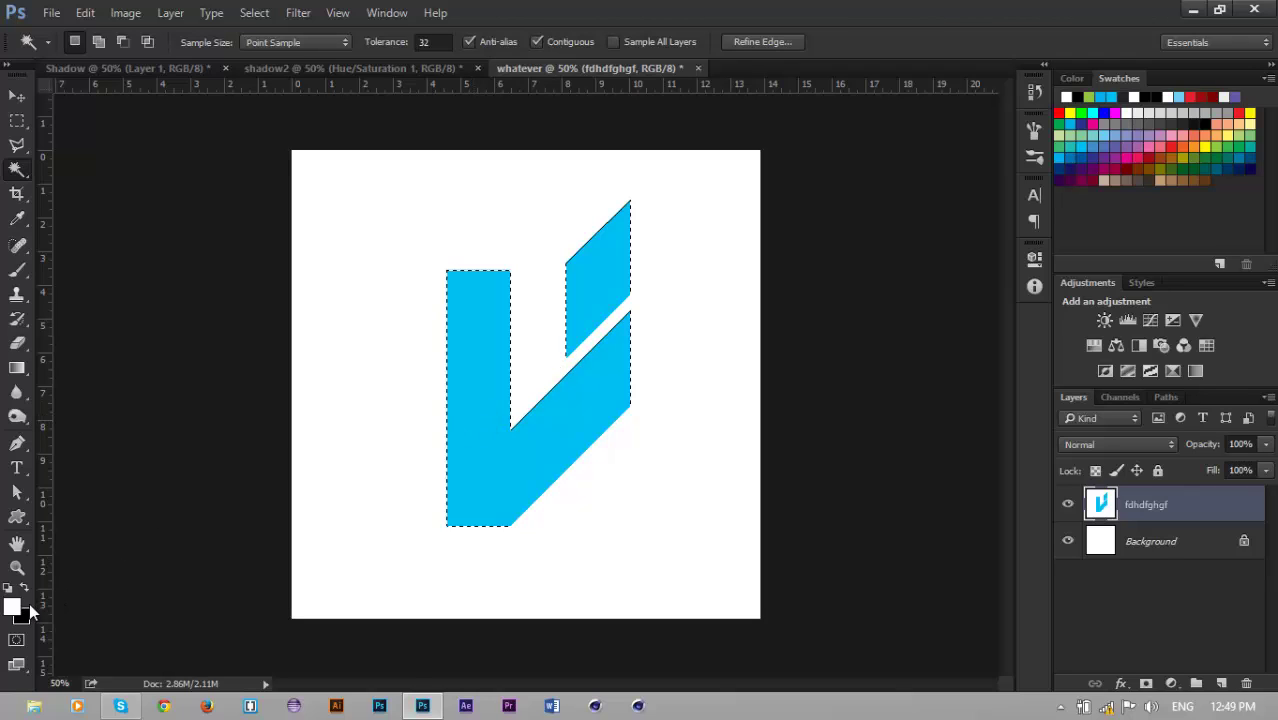
{"action": "key", "text": "ctrl+Delete"}
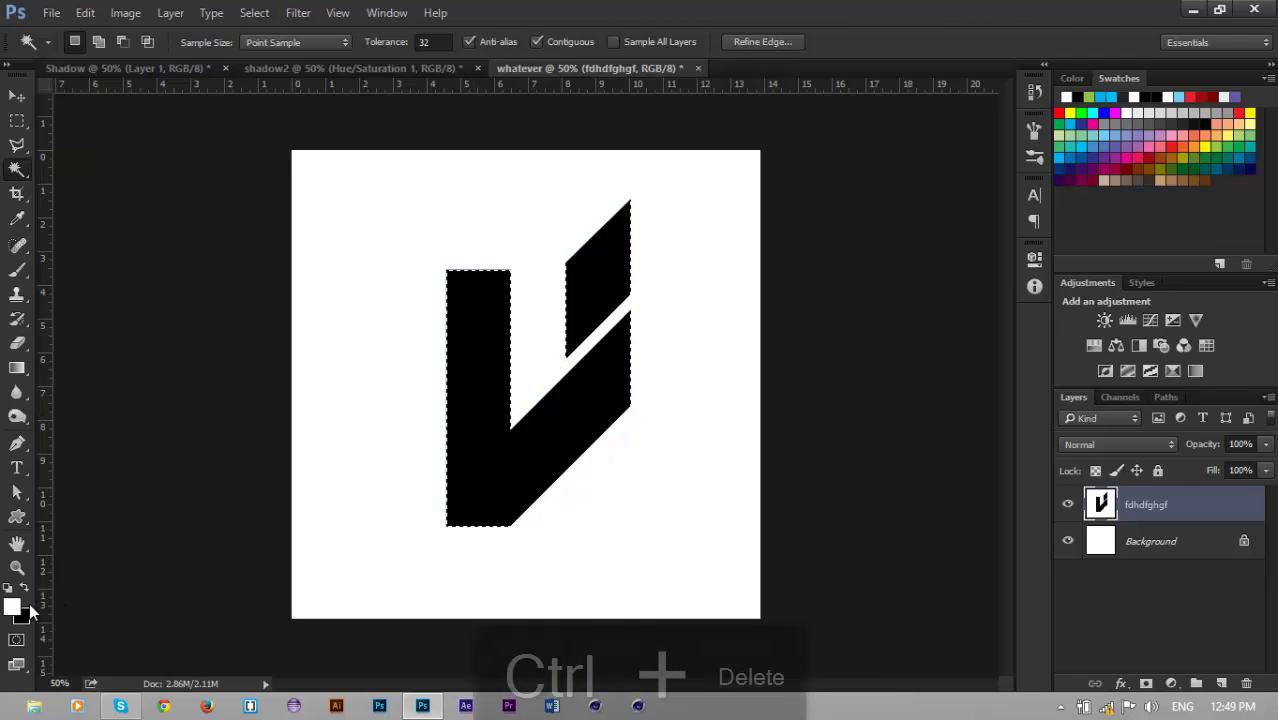
{"action": "key", "text": "ctrl+d"}
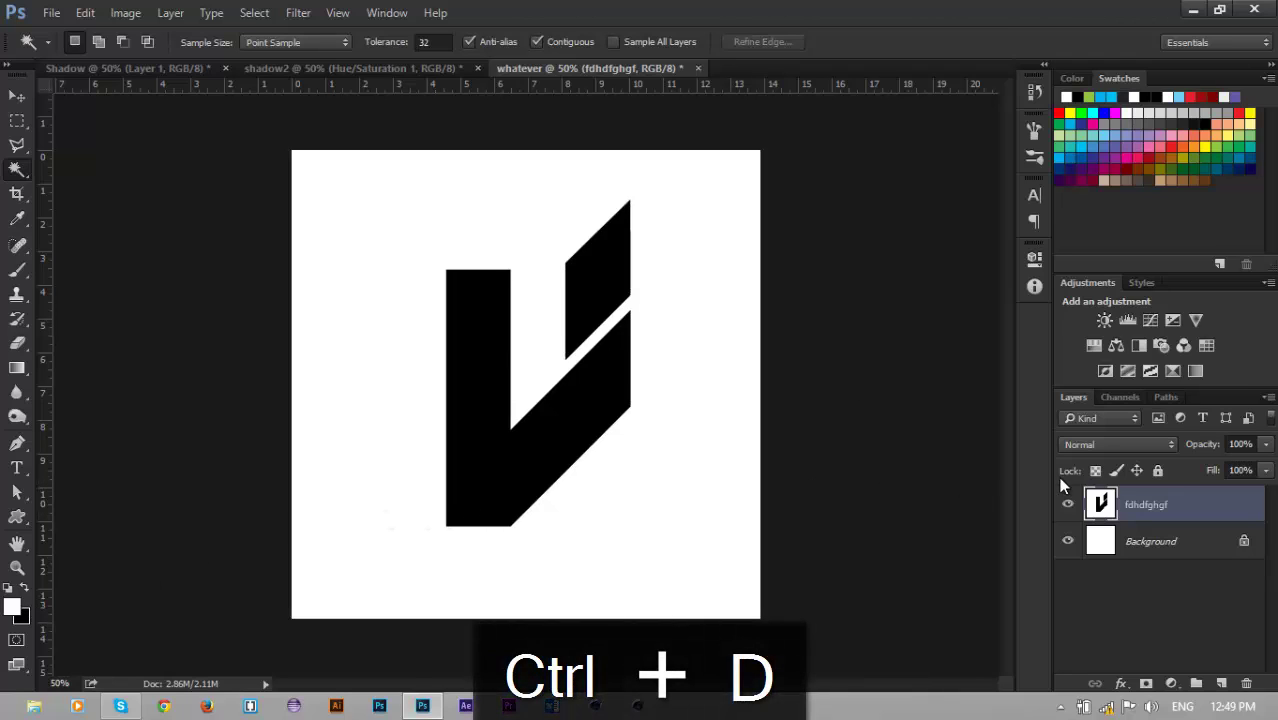
Save the black V as a brush preset named whatever
{"action": "left_click", "coordinate": [86, 13]}
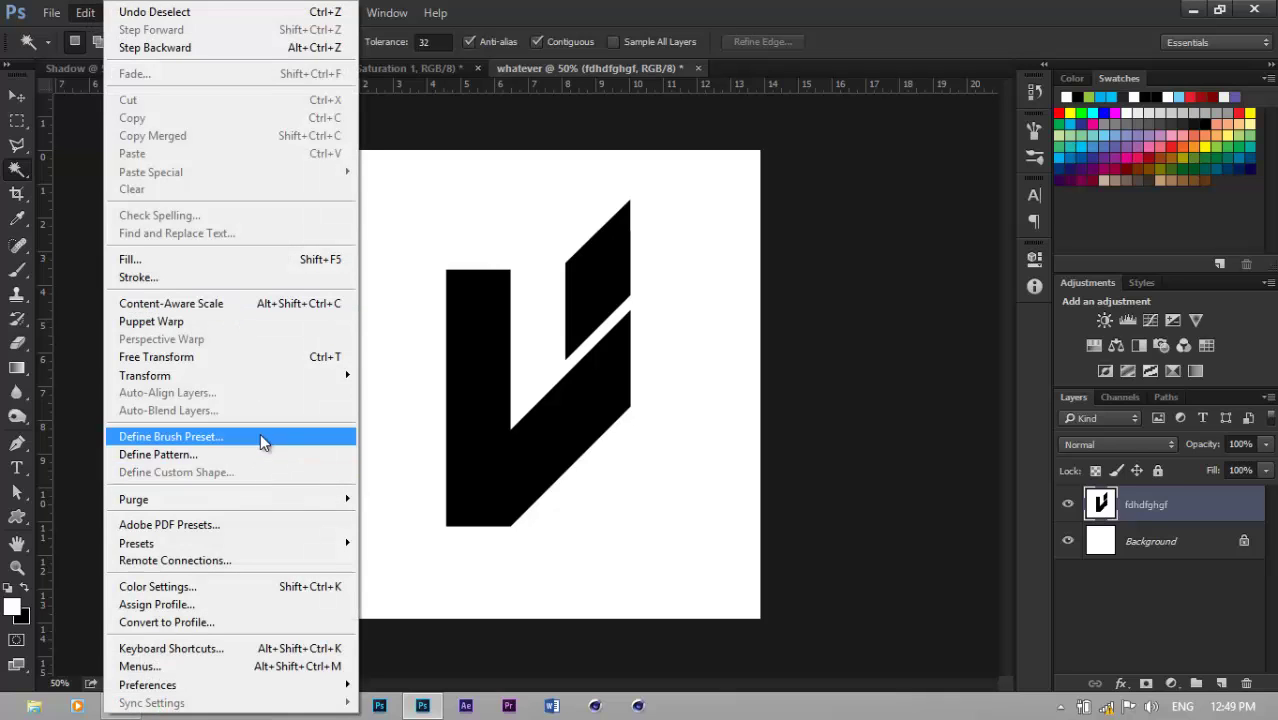
{"action": "left_click", "coordinate": [262, 440]}
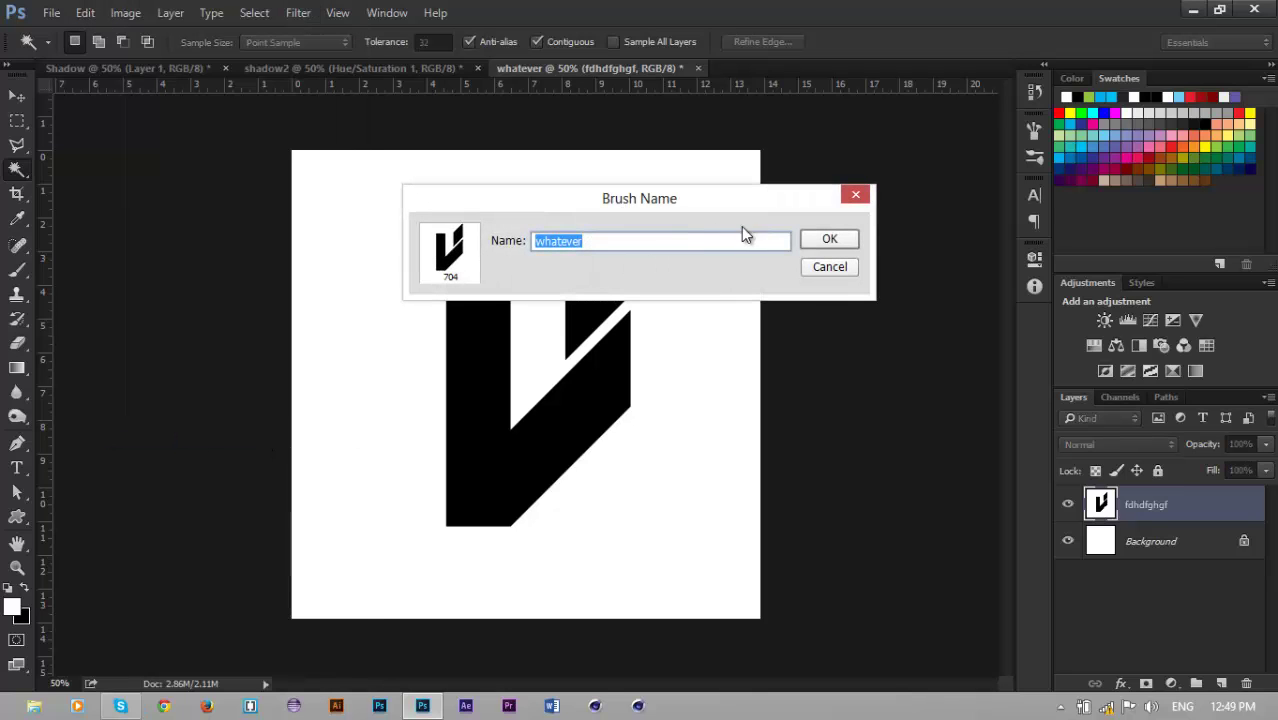
{"action": "left_click", "coordinate": [829, 239]}
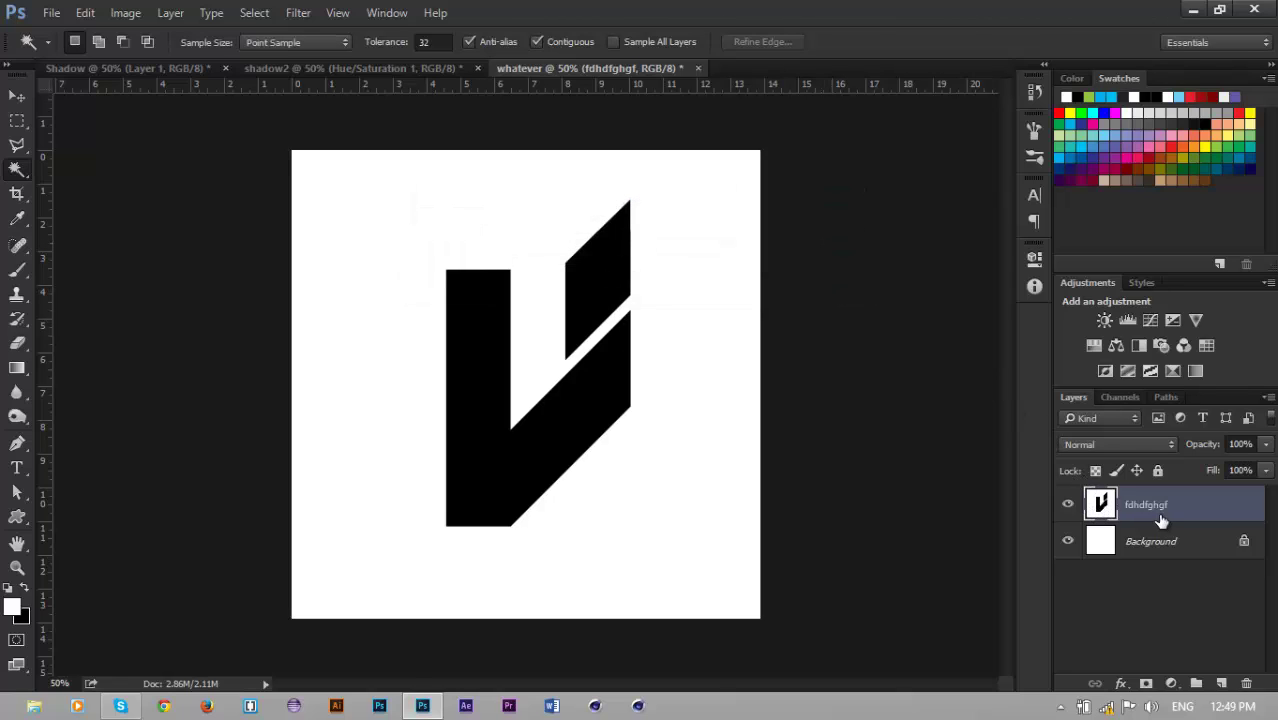
Delete the fdhdfghgf layer and fill the Background with bright red
{"action": "key", "text": "Delete"}
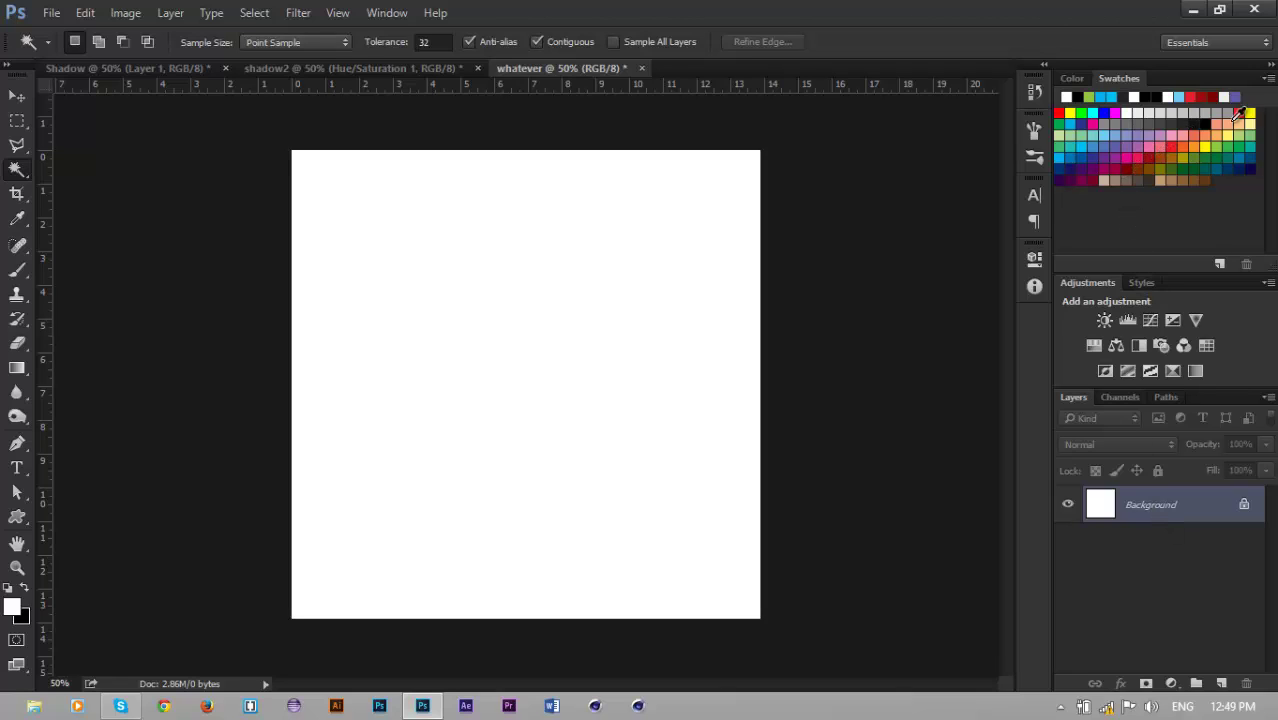
{"action": "left_click", "coordinate": [1203, 96]}
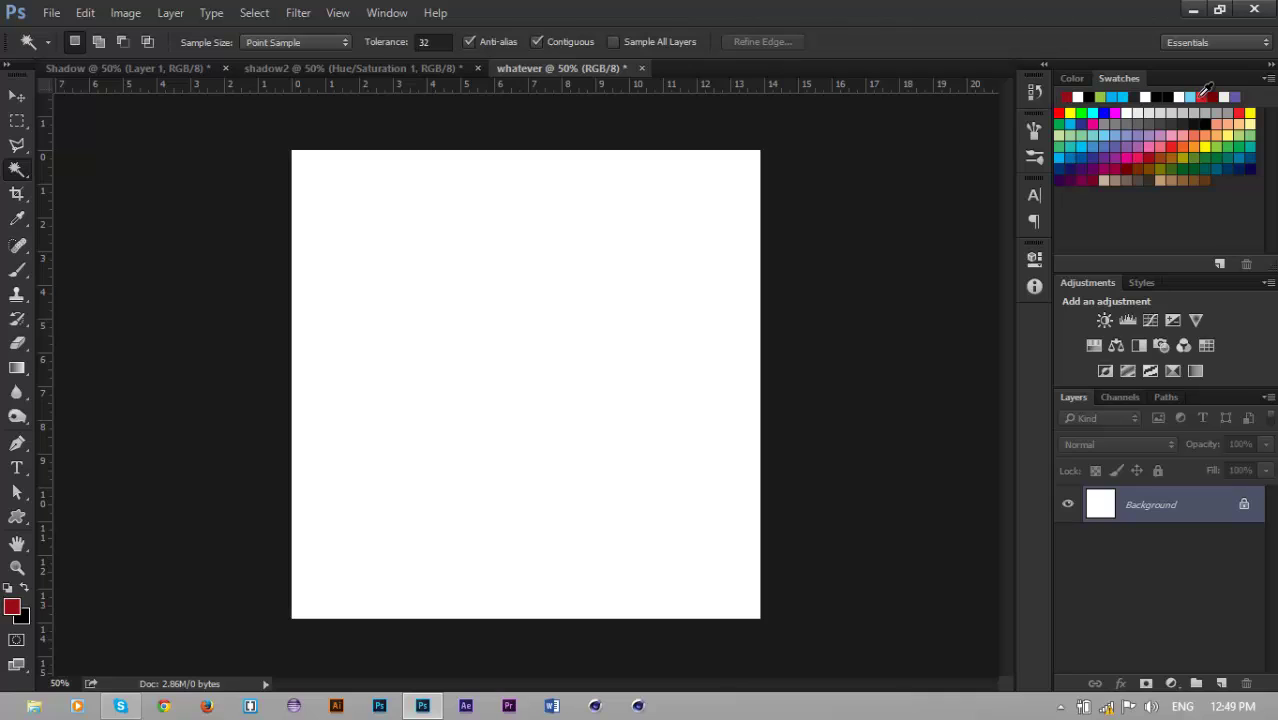
{"action": "key", "text": "alt+Delete"}
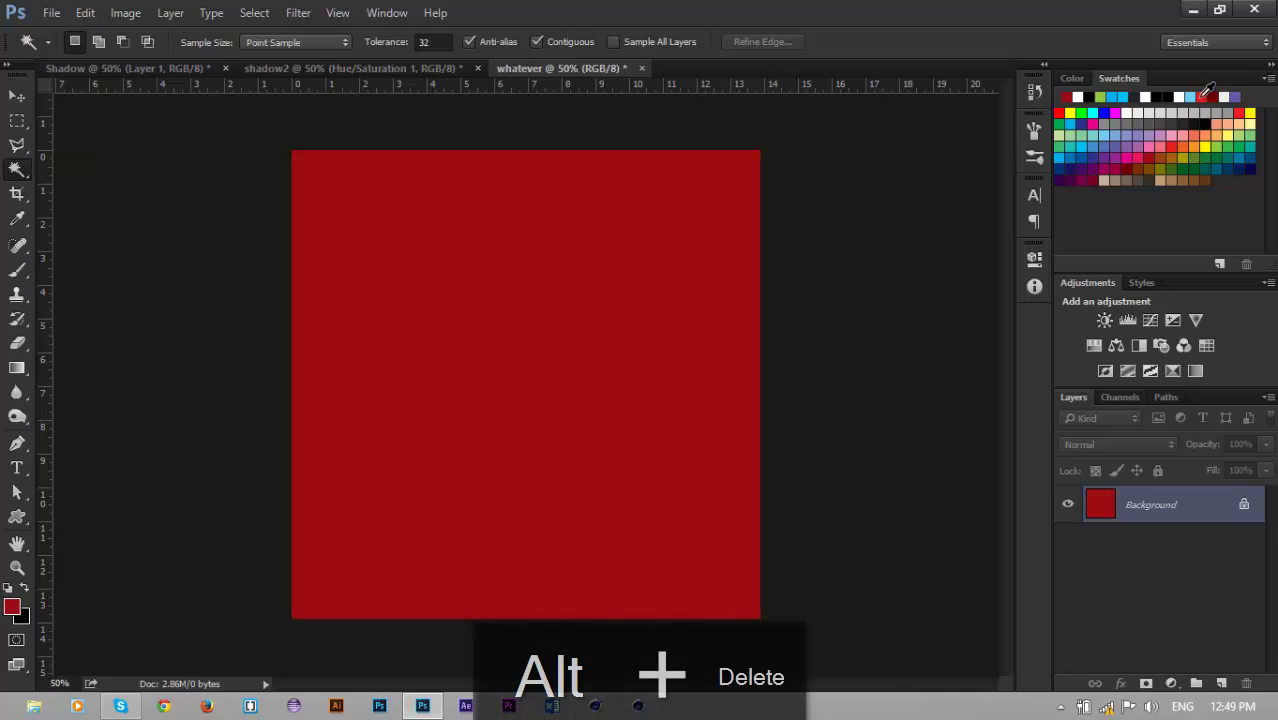
{"action": "left_click", "coordinate": [1206, 95]}
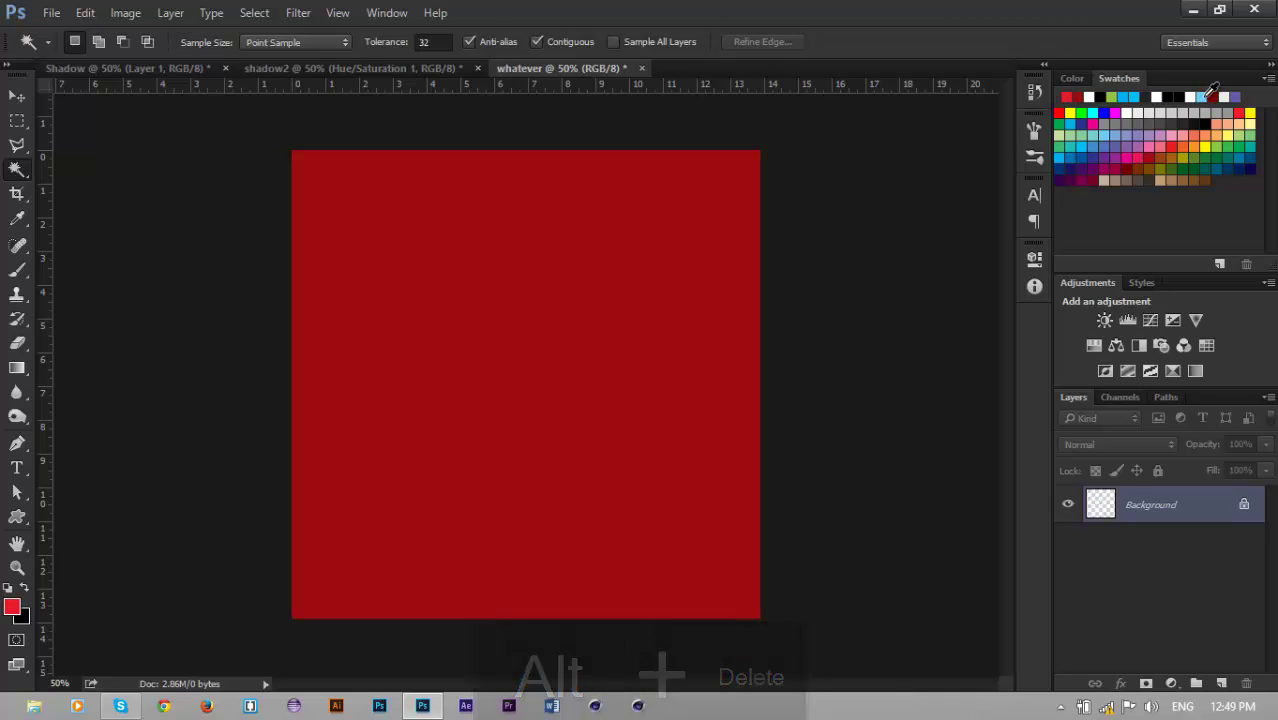
{"action": "key", "text": "ctrl+Delete"}
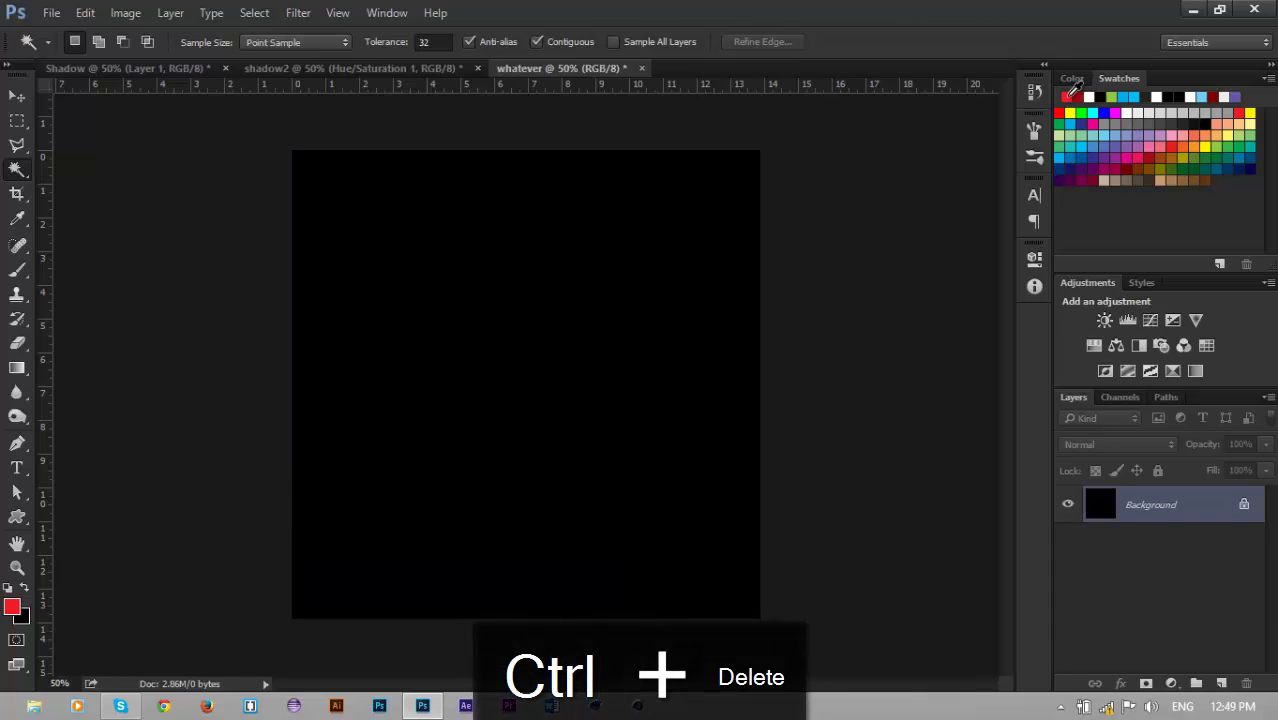
{"action": "key", "text": "alt+Delete"}
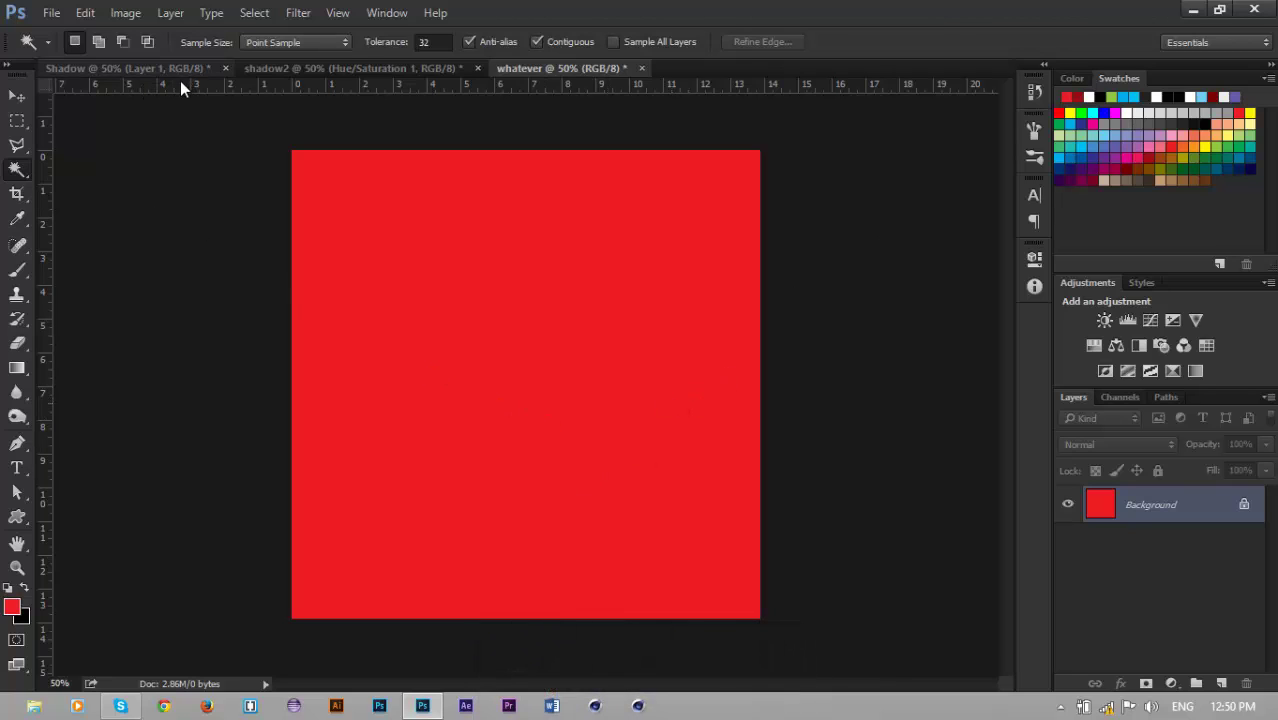
Add a horizontal guide about 5 inches down and a vertical guide through the square's centre
{"action": "key", "text": "ctrl+r"}
{"action": "key", "text": "ctrl+r"}
{"action": "left_click_drag", "start_coordinate": [263, 84], "coordinate": [263, 388]}
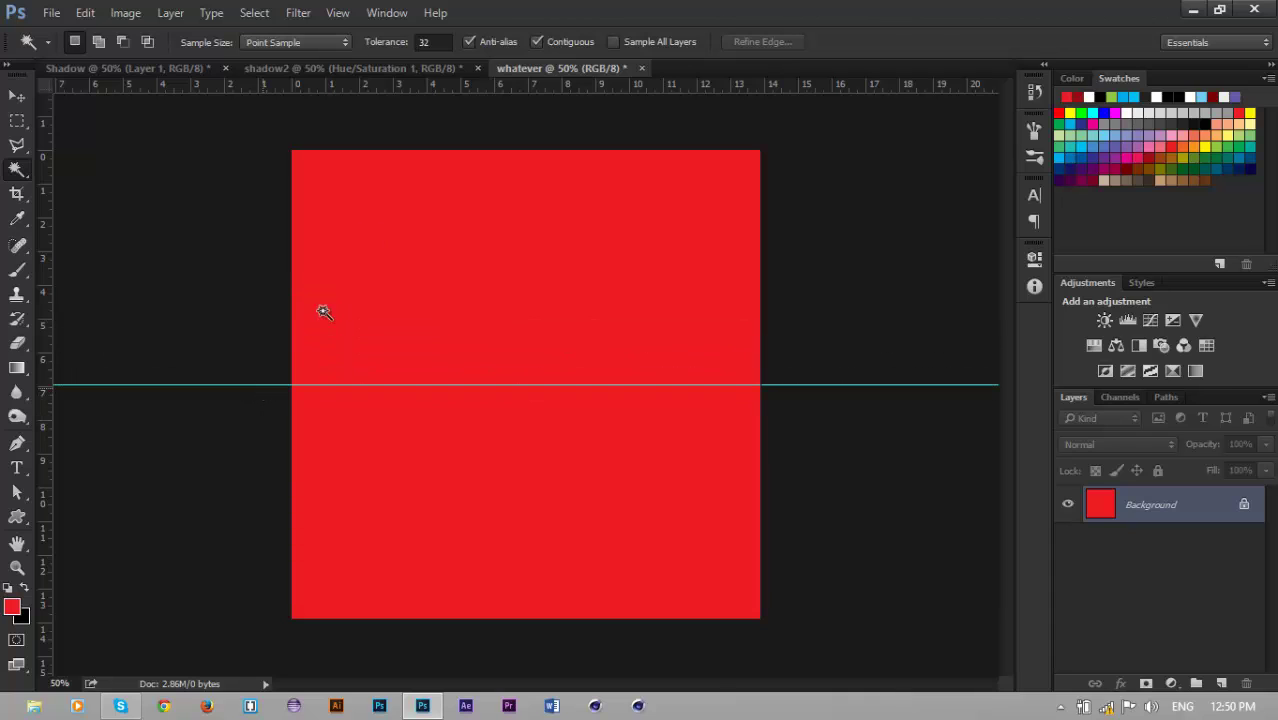
{"action": "left_click", "coordinate": [337, 12]}
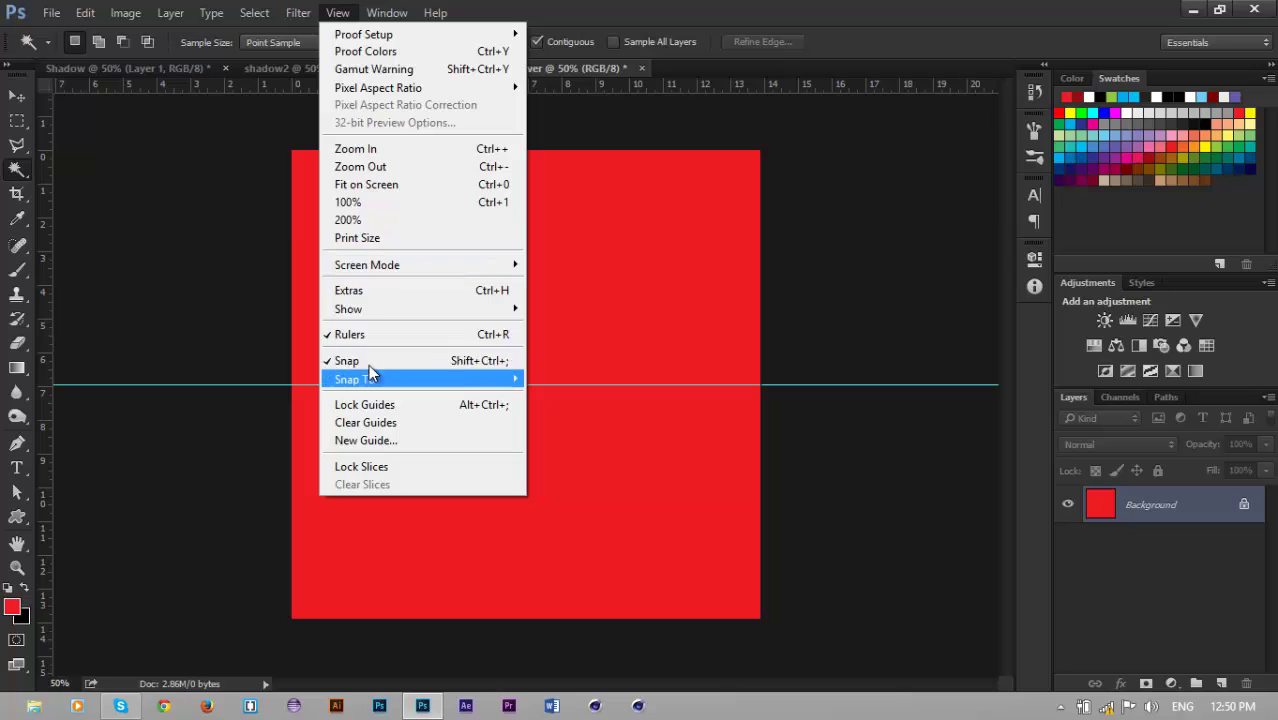
{"action": "key", "text": "Escape"}
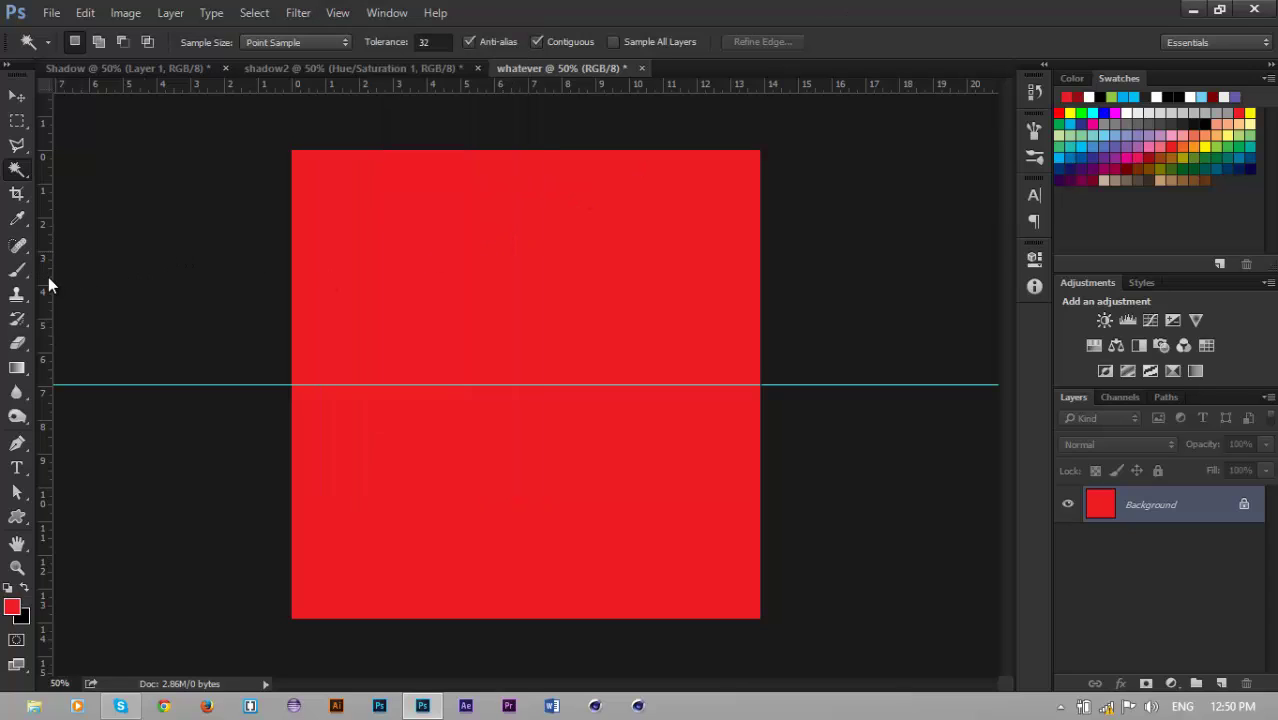
{"action": "left_click_drag", "start_coordinate": [43, 278], "coordinate": [528, 222]}
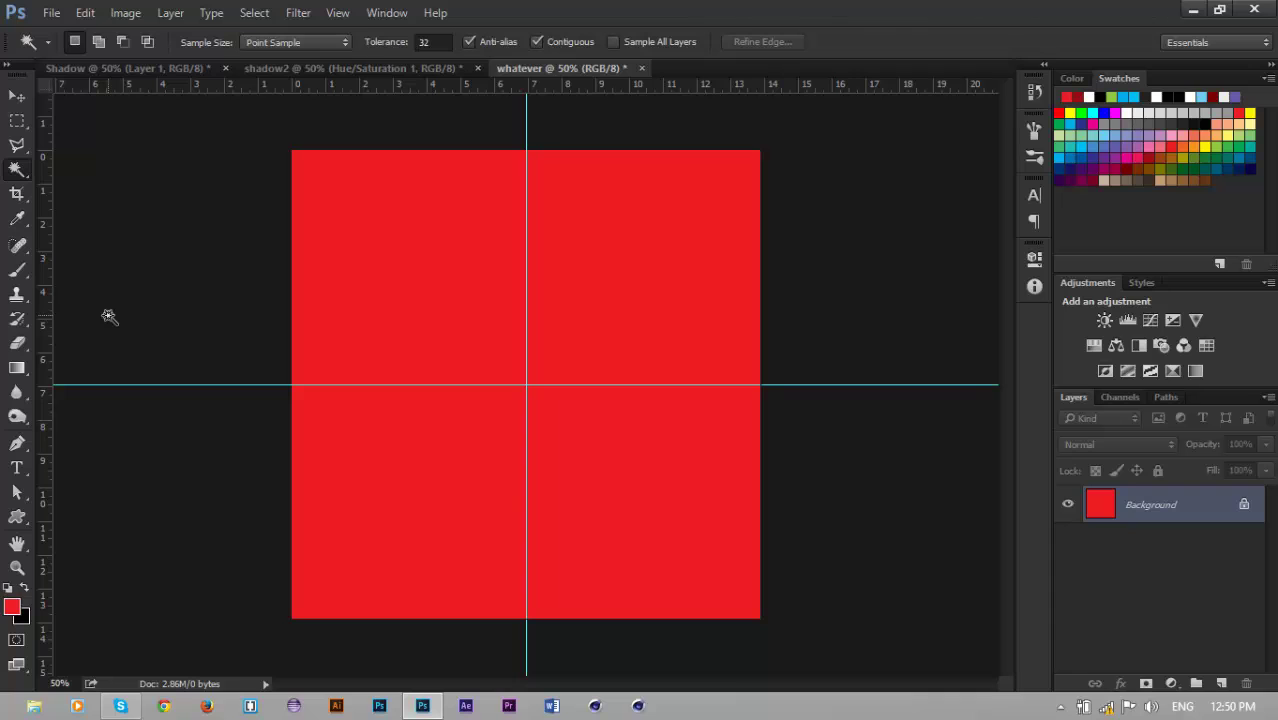
{"action": "key", "text": "b"}
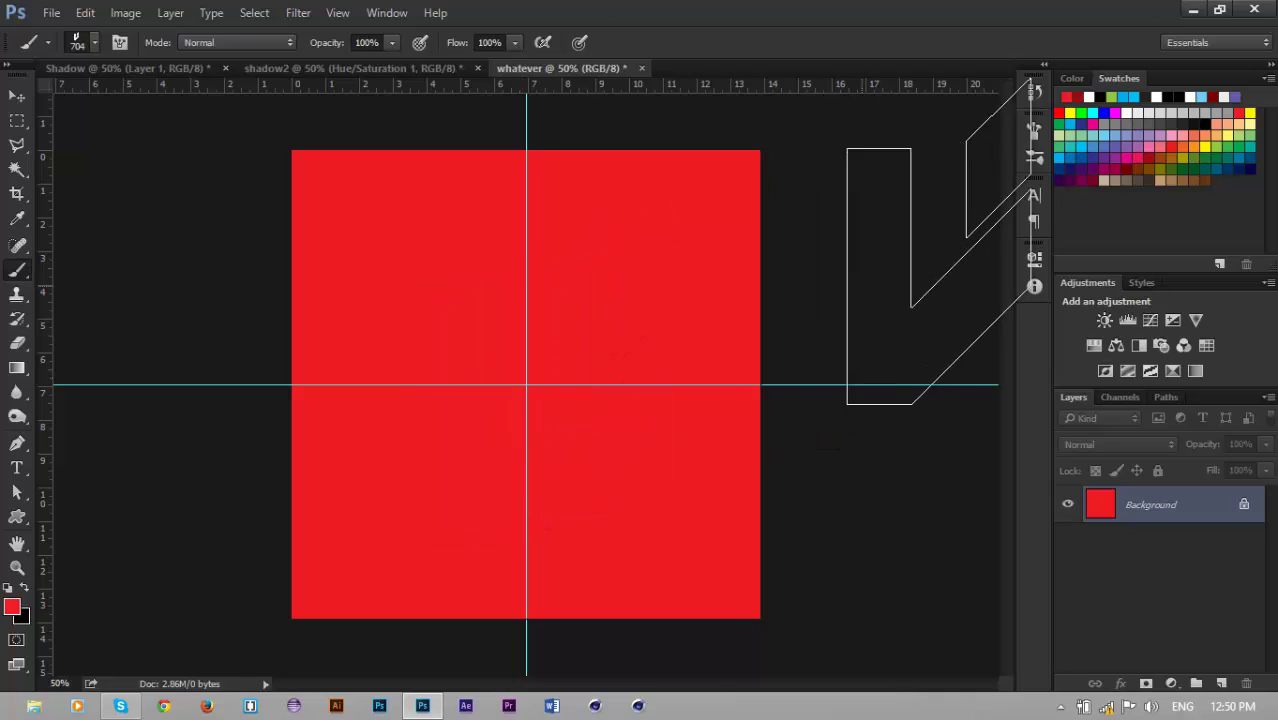
Set the V brush spacing to 1% and add an empty Layer 1 above the red Background
{"action": "left_click", "coordinate": [1030, 131]}
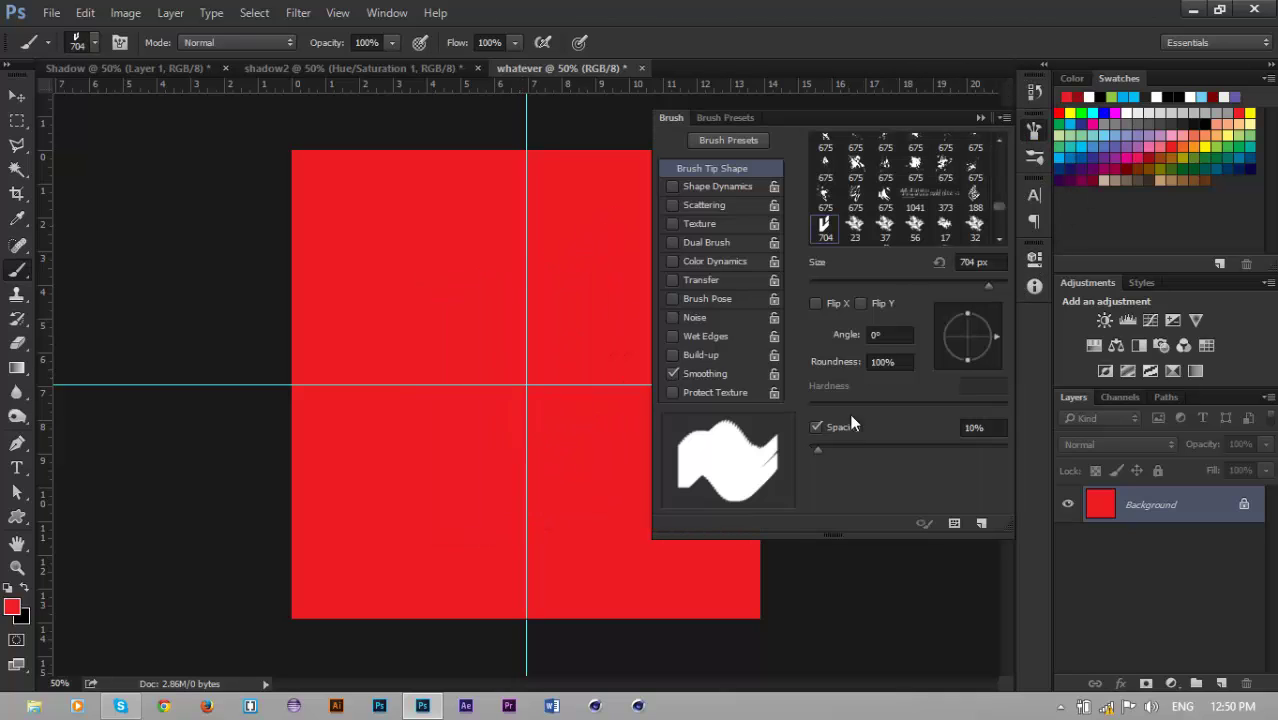
{"action": "left_click_drag", "start_coordinate": [816, 448], "coordinate": [796, 448]}
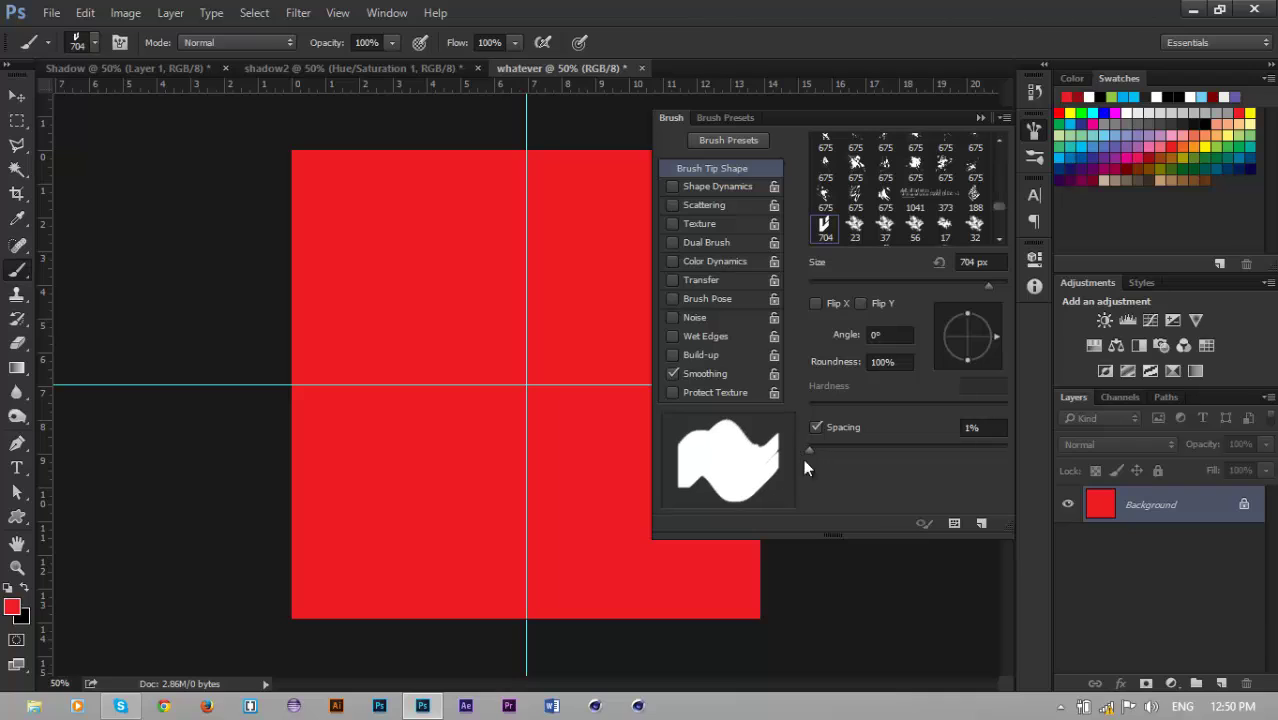
{"action": "left_click", "coordinate": [1220, 683]}
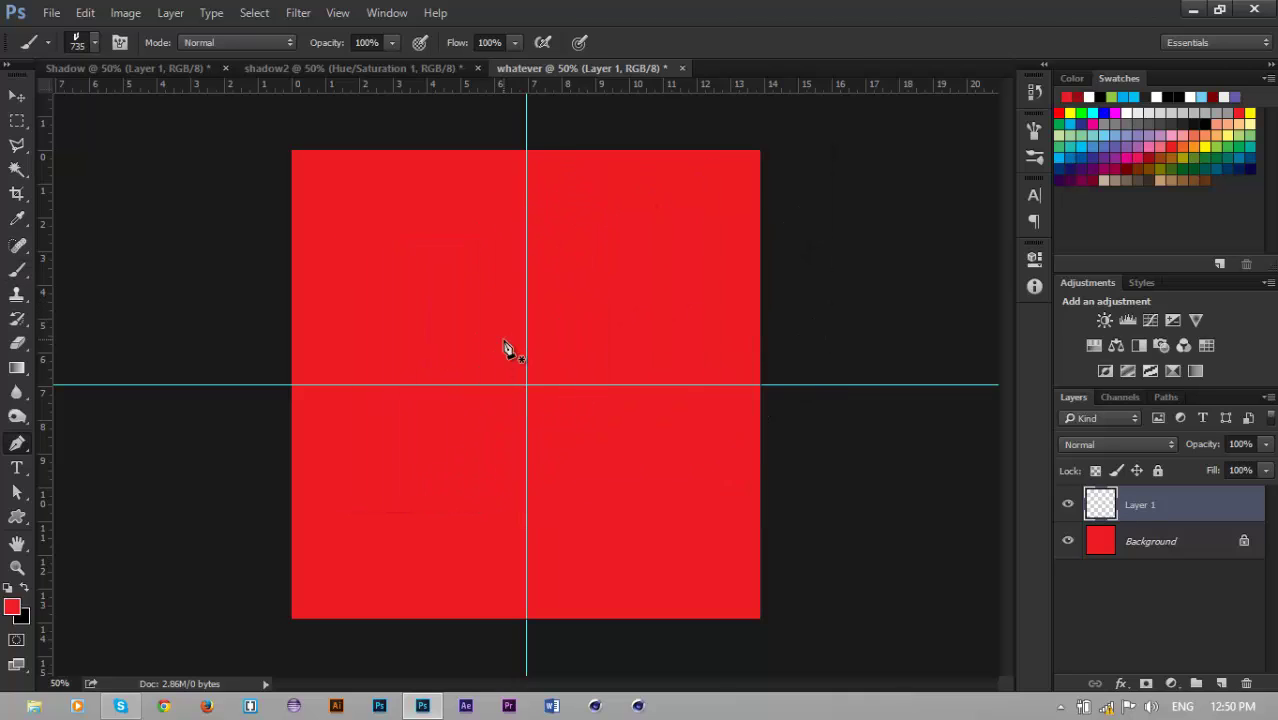
Draw a straight pen path from the guide intersection down-right at 45 degrees past the square
{"action": "key", "text": "p"}
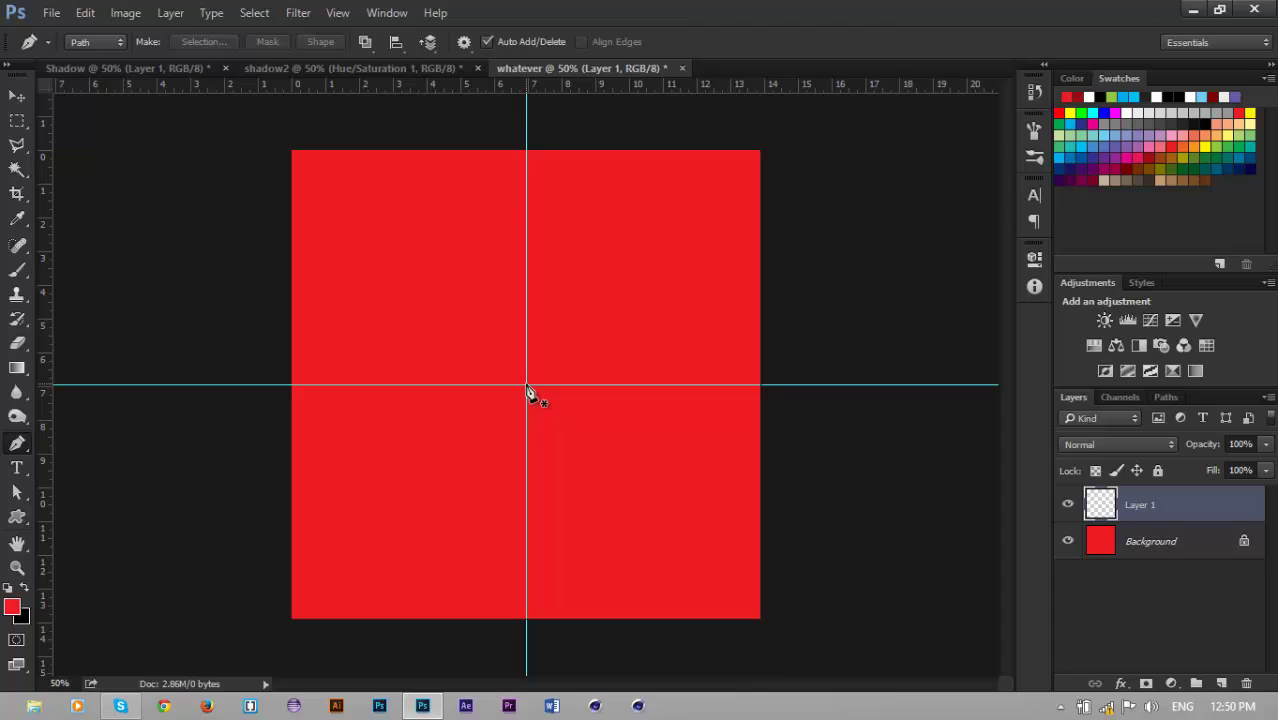
{"action": "left_click", "coordinate": [527, 386]}
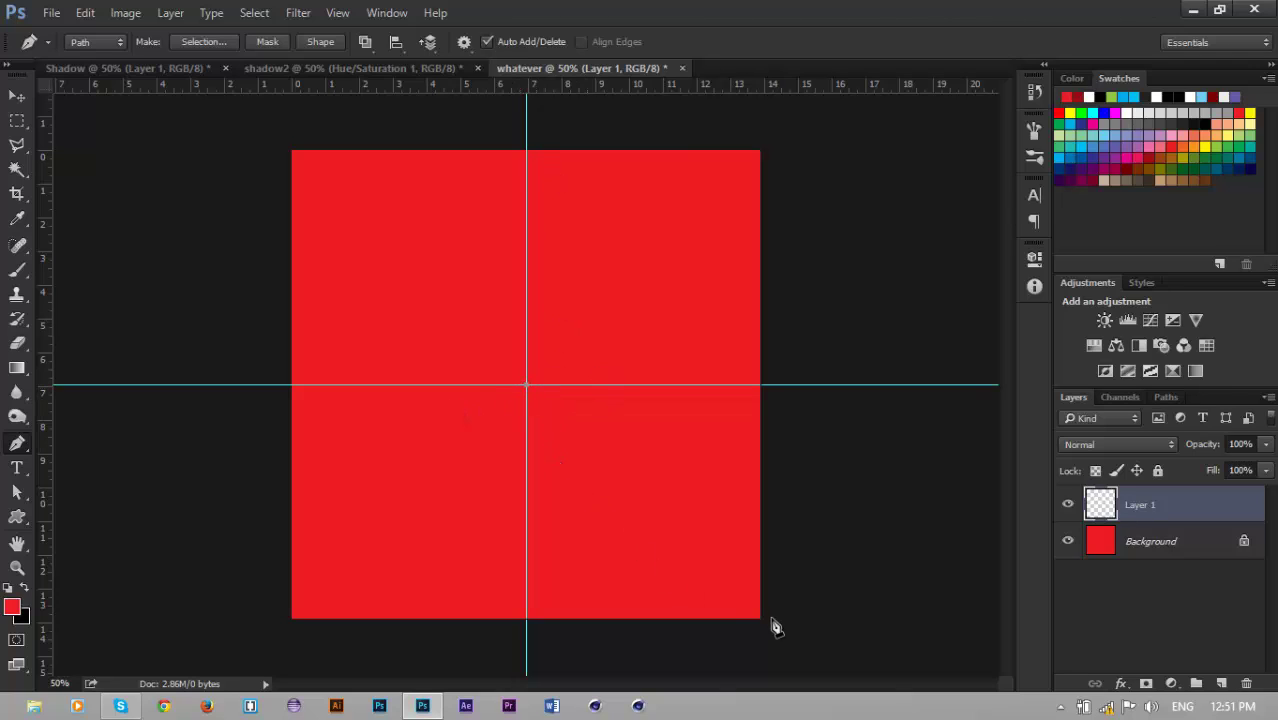
{"action": "key", "text": "ctrl+minus"}
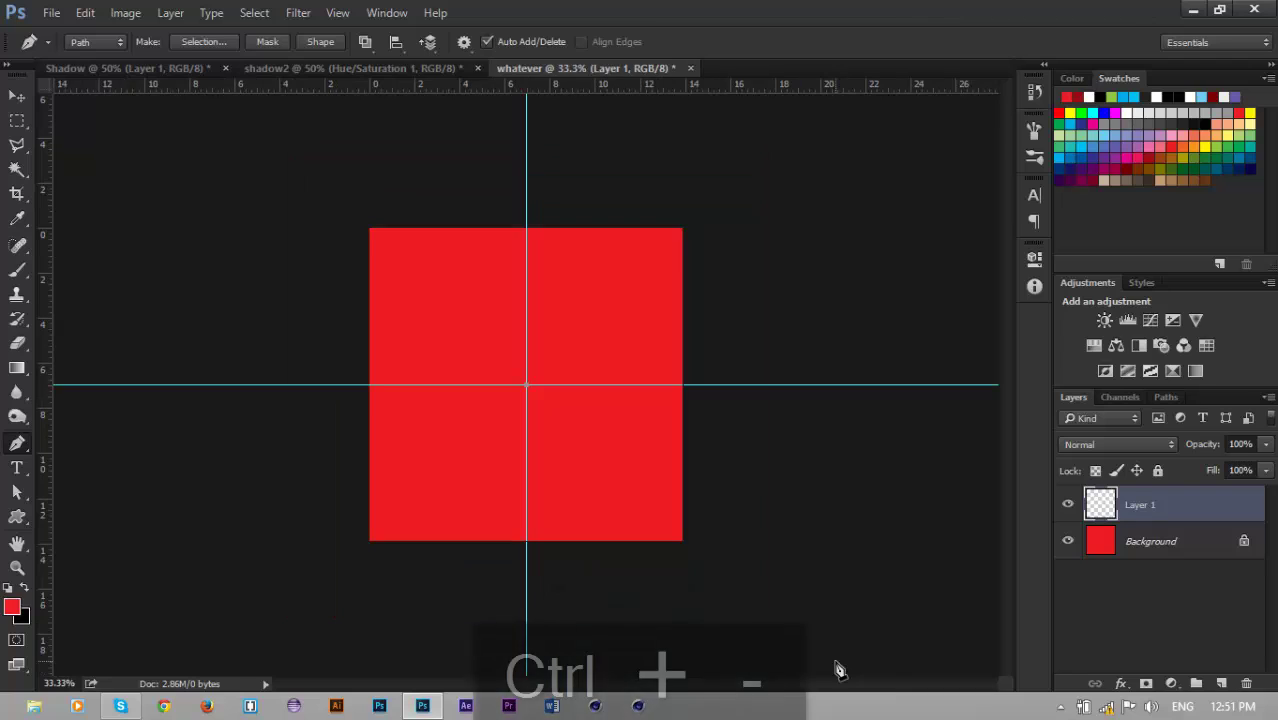
{"action": "left_click", "coordinate": [768, 626]}
{"action": "mouse_move", "coordinate": [524, 386]}
{"action": "left_mouse_down"}
{"action": "mouse_move", "coordinate": [596, 374]}
{"action": "mouse_move", "coordinate": [601, 404]}
{"action": "mouse_move", "coordinate": [619, 399]}
{"action": "mouse_move", "coordinate": [613, 445]}
{"action": "mouse_move", "coordinate": [593, 451]}
{"action": "mouse_move", "coordinate": [597, 430]}
{"action": "left_mouse_up"}
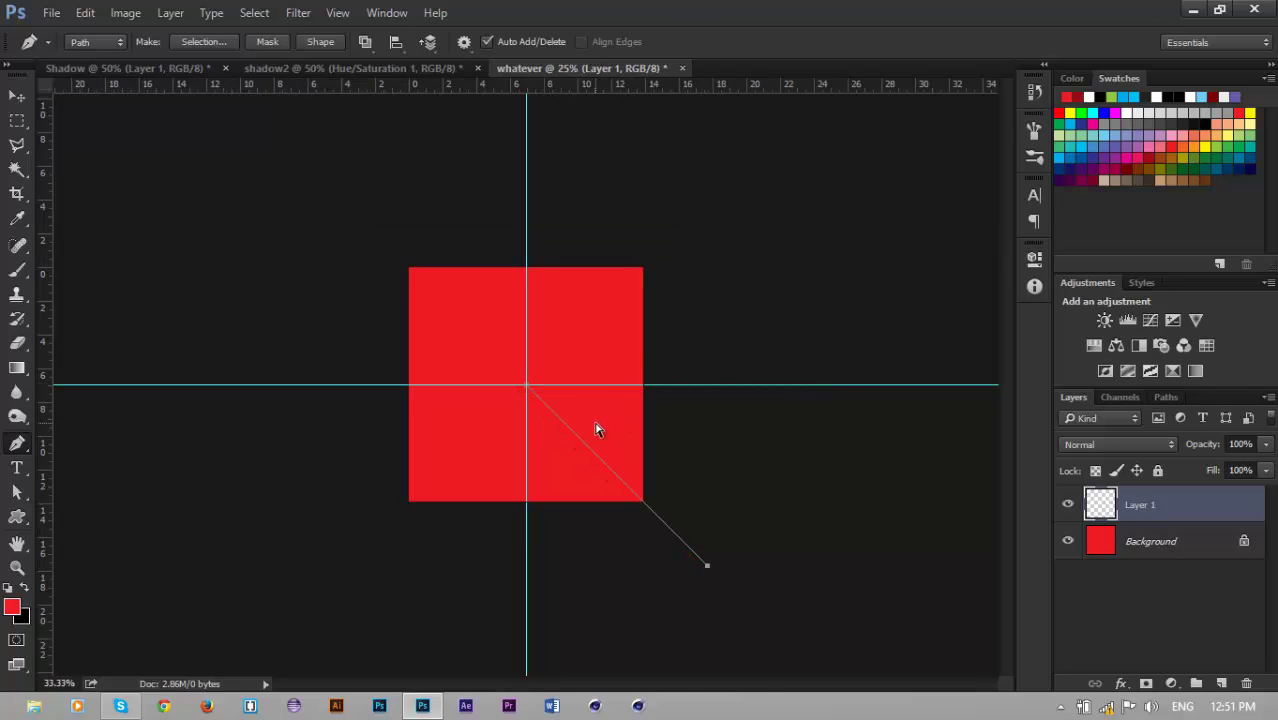
Stroke the path with the V brush, undo the red result, and reset colours to black and white
{"action": "key", "text": "ctrl+plus"}
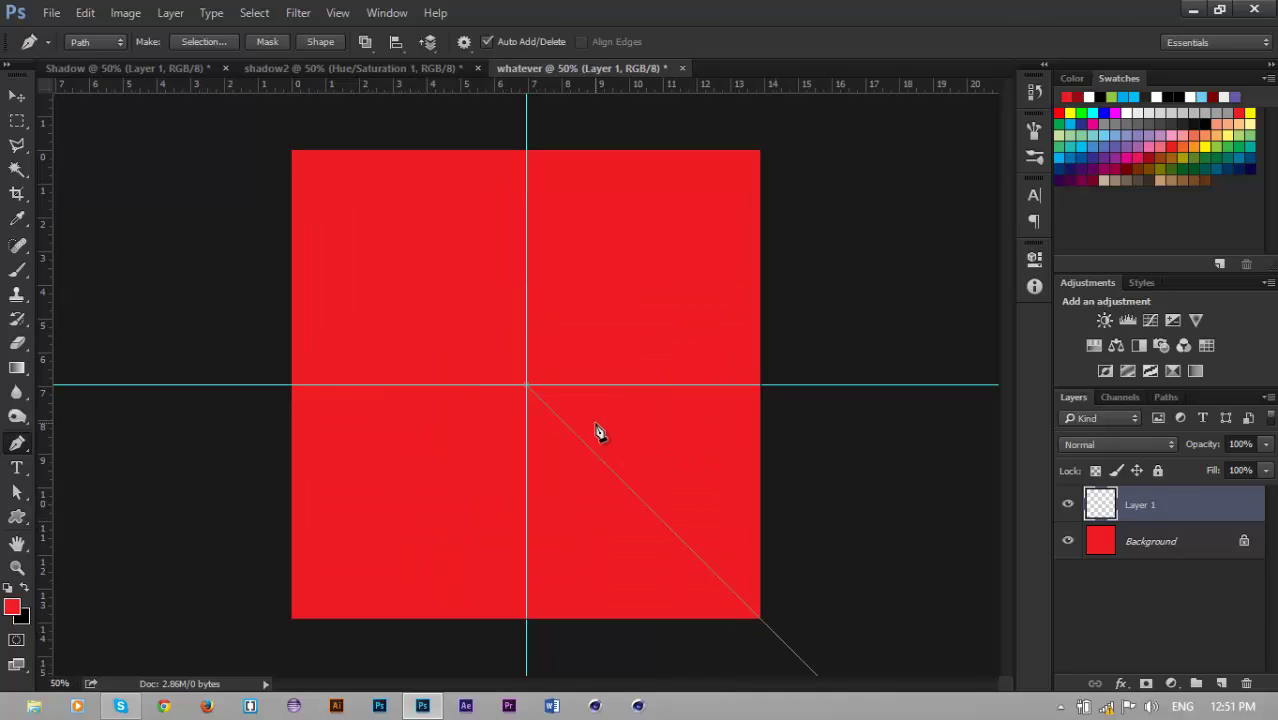
{"action": "right_click", "coordinate": [598, 430]}
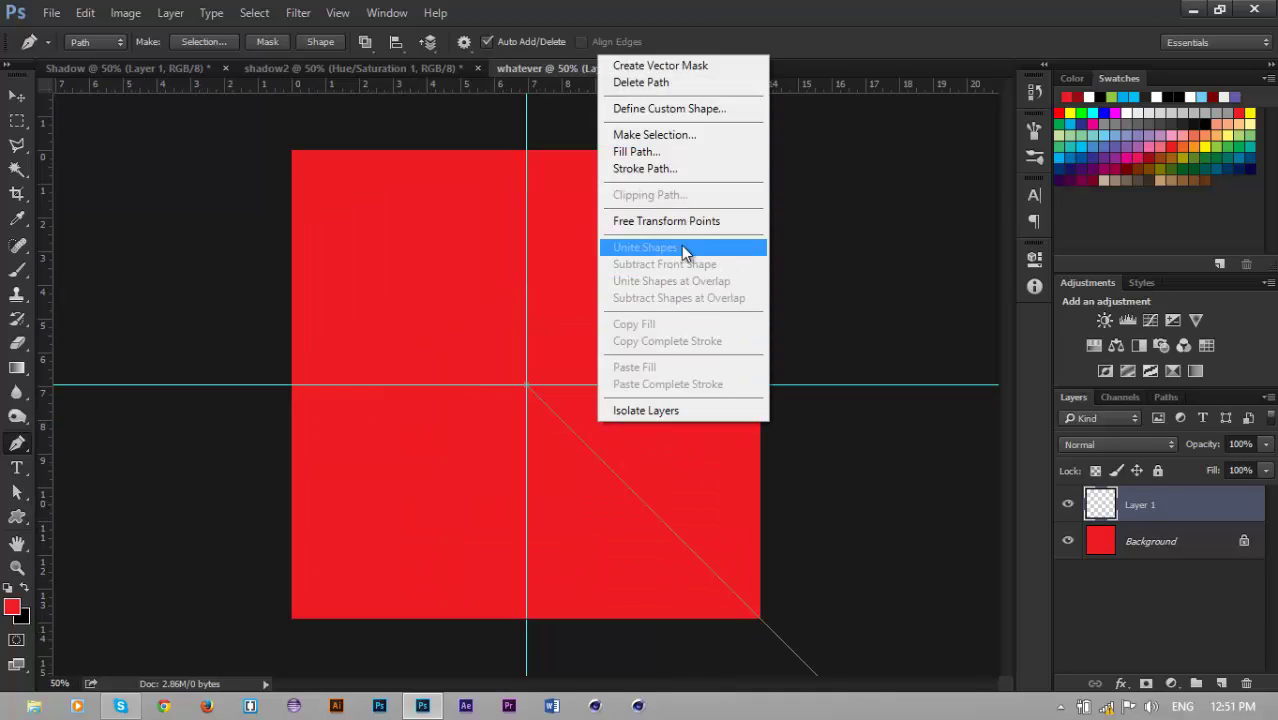
{"action": "left_click", "coordinate": [673, 174]}
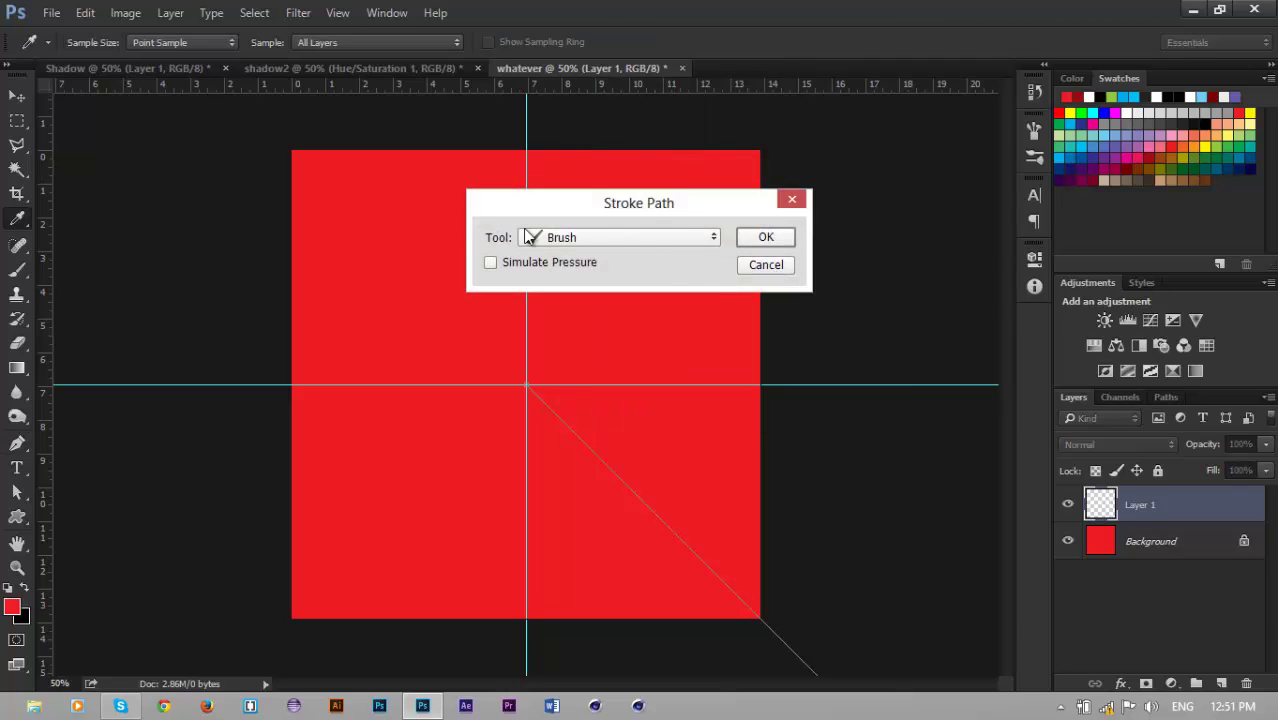
{"action": "left_click", "coordinate": [543, 236]}
{"action": "left_click", "coordinate": [555, 280]}
{"action": "left_click", "coordinate": [770, 236]}
{"action": "key", "text": "ctrl+z"}
{"action": "key", "text": "d"}
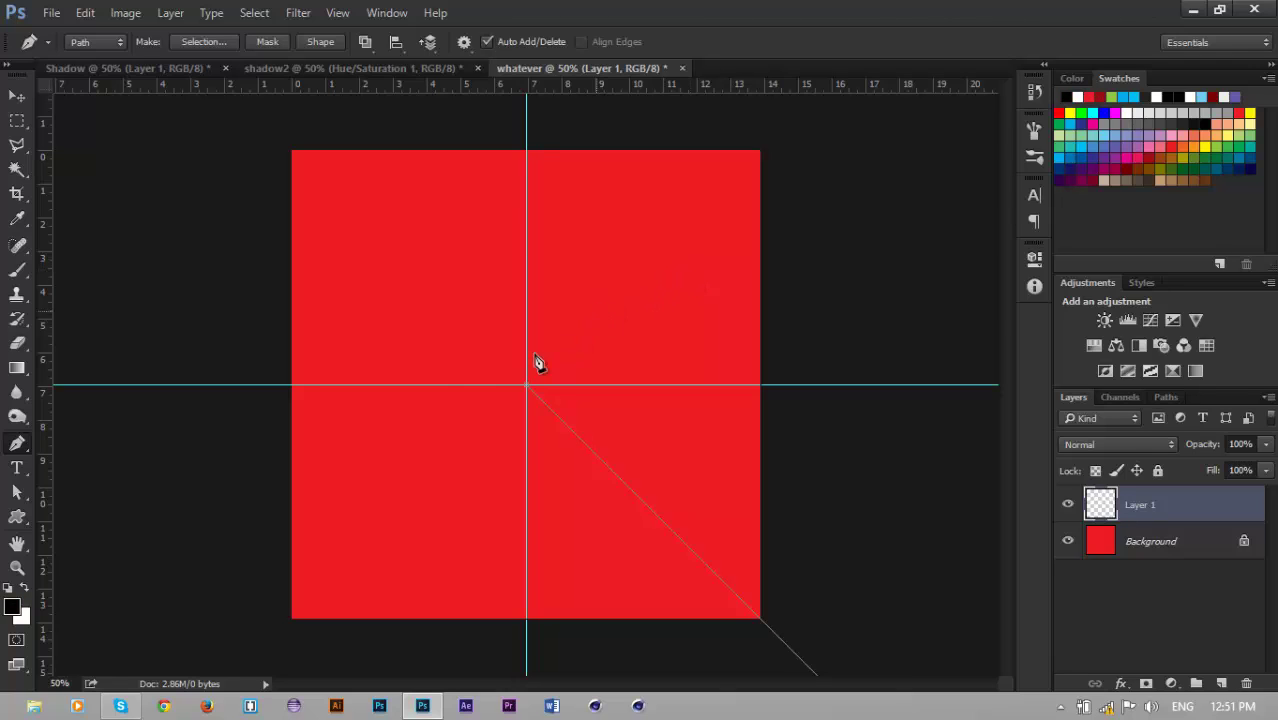
Stroke the path again in black to paint the V's long shadow on Layer 1
{"action": "right_click", "coordinate": [580, 272]}
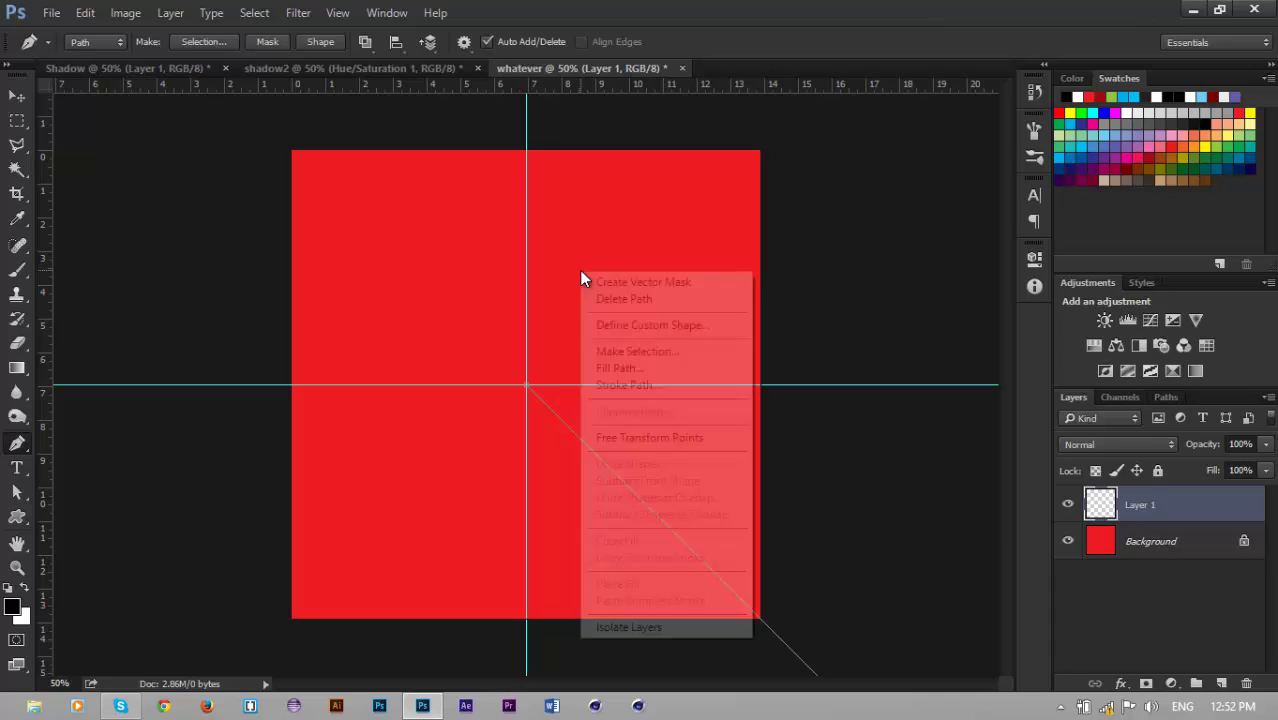
{"action": "left_click", "coordinate": [648, 387]}
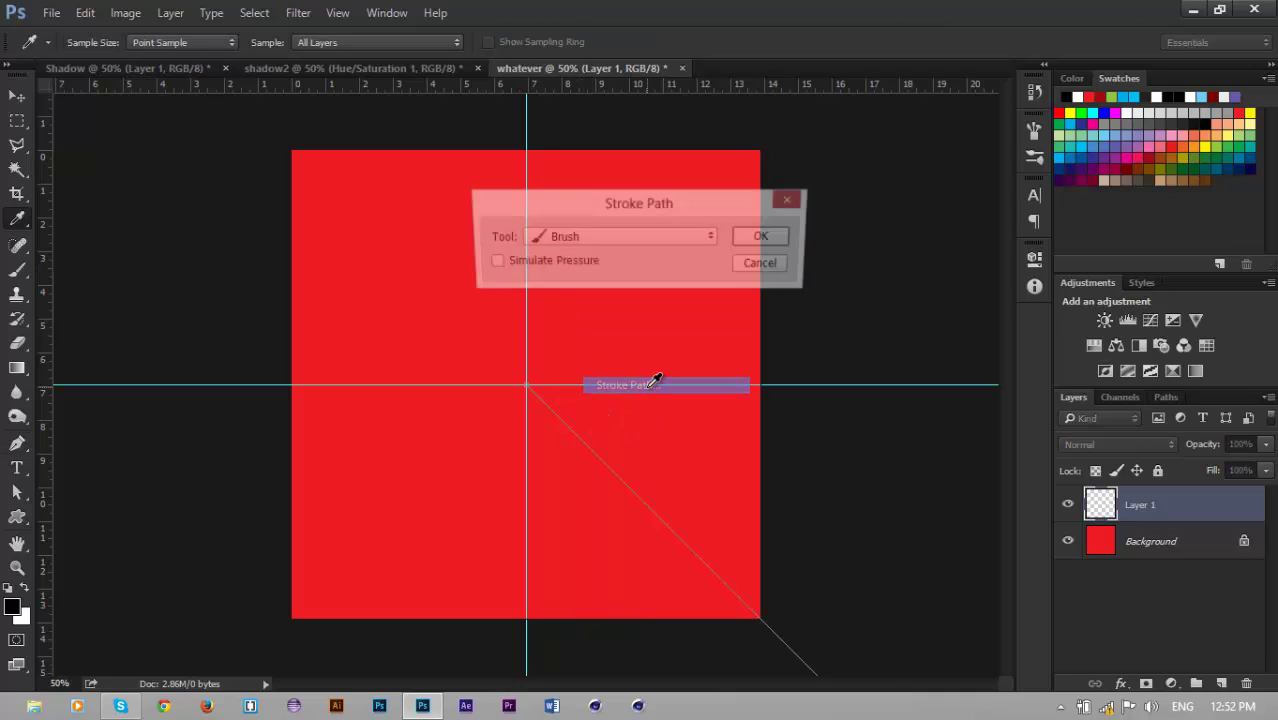
{"action": "left_click", "coordinate": [758, 238]}
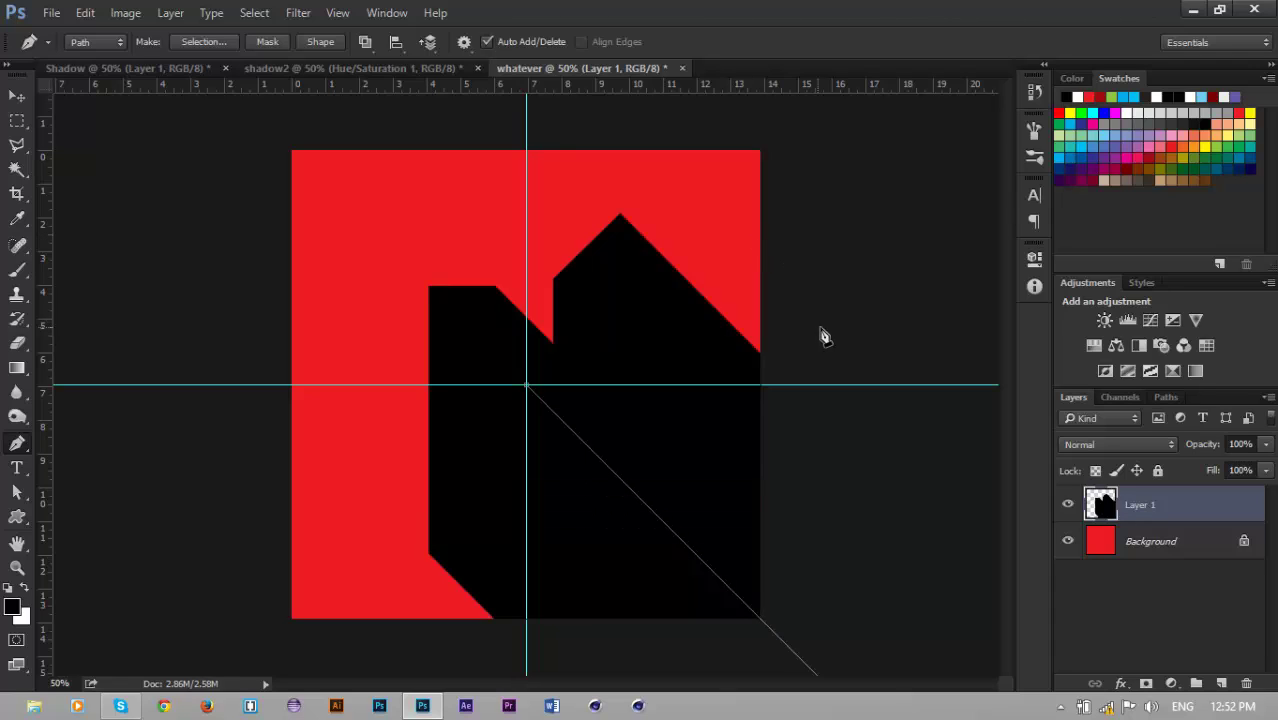
On a new Layer 2, stamp a white V at the shadow's top, nudge it up-left, and fill it white
{"action": "left_click", "coordinate": [1221, 683]}
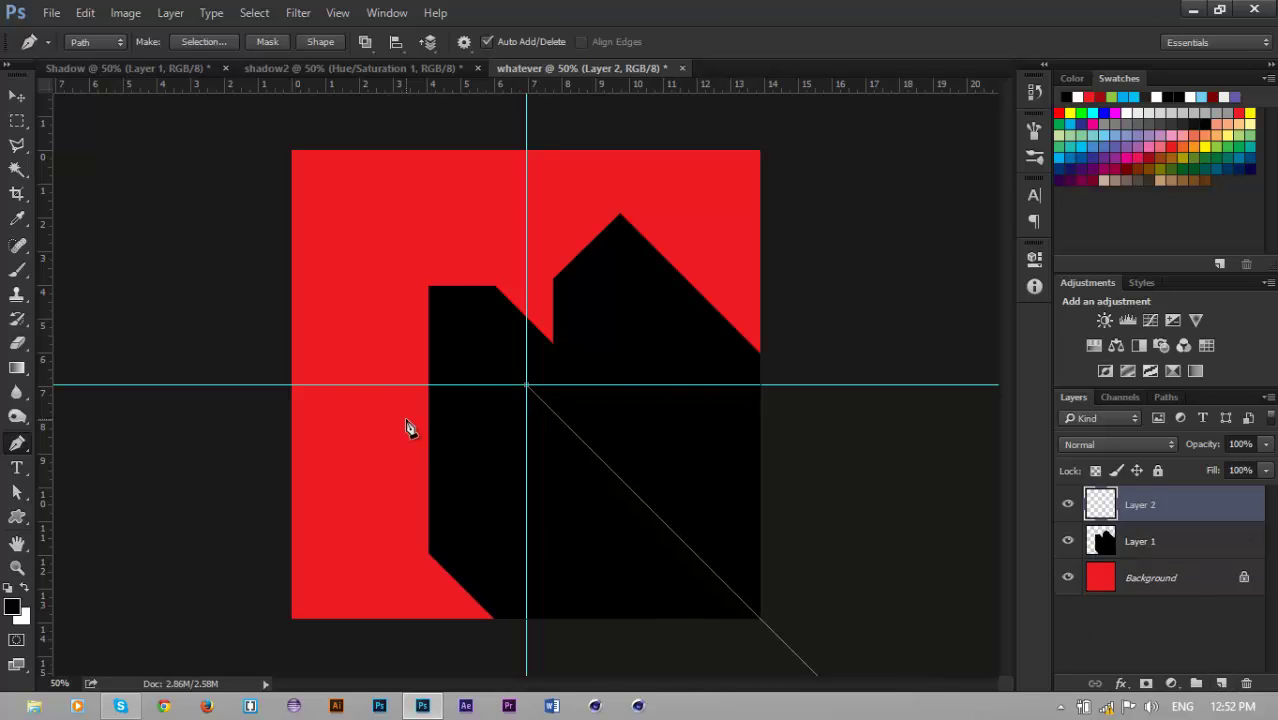
{"action": "key", "text": "b"}
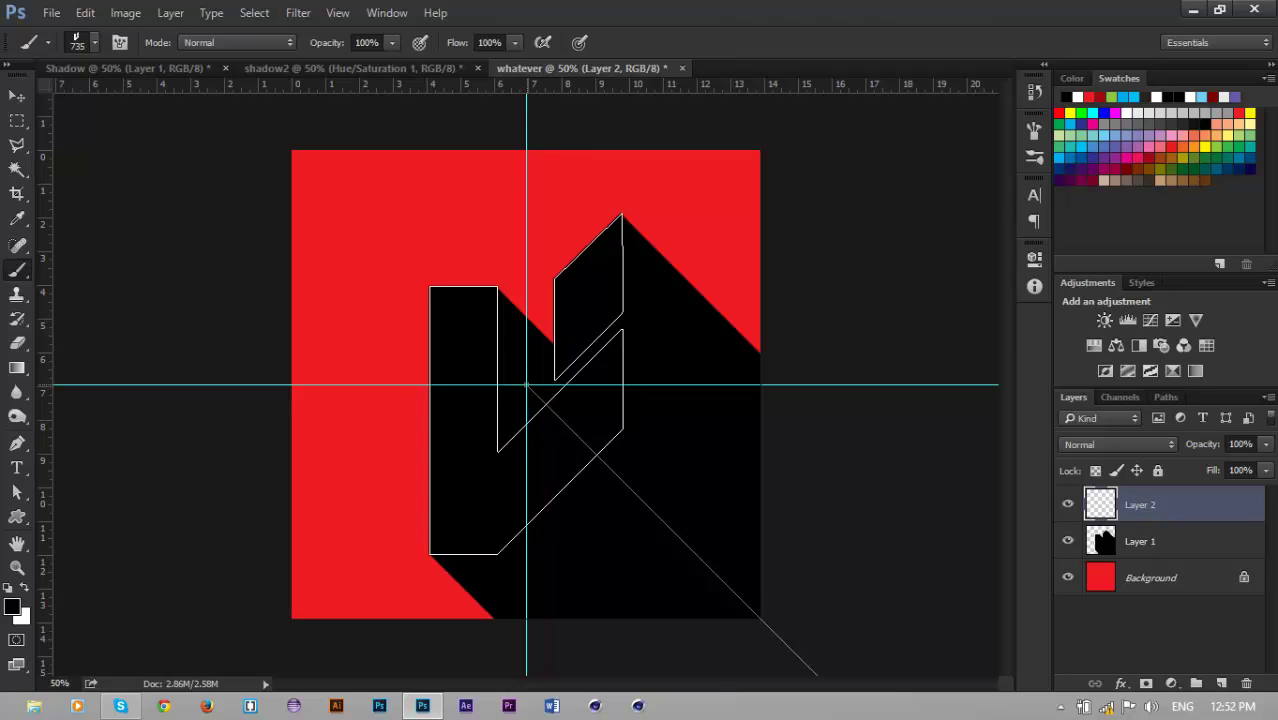
{"action": "key", "text": "x"}
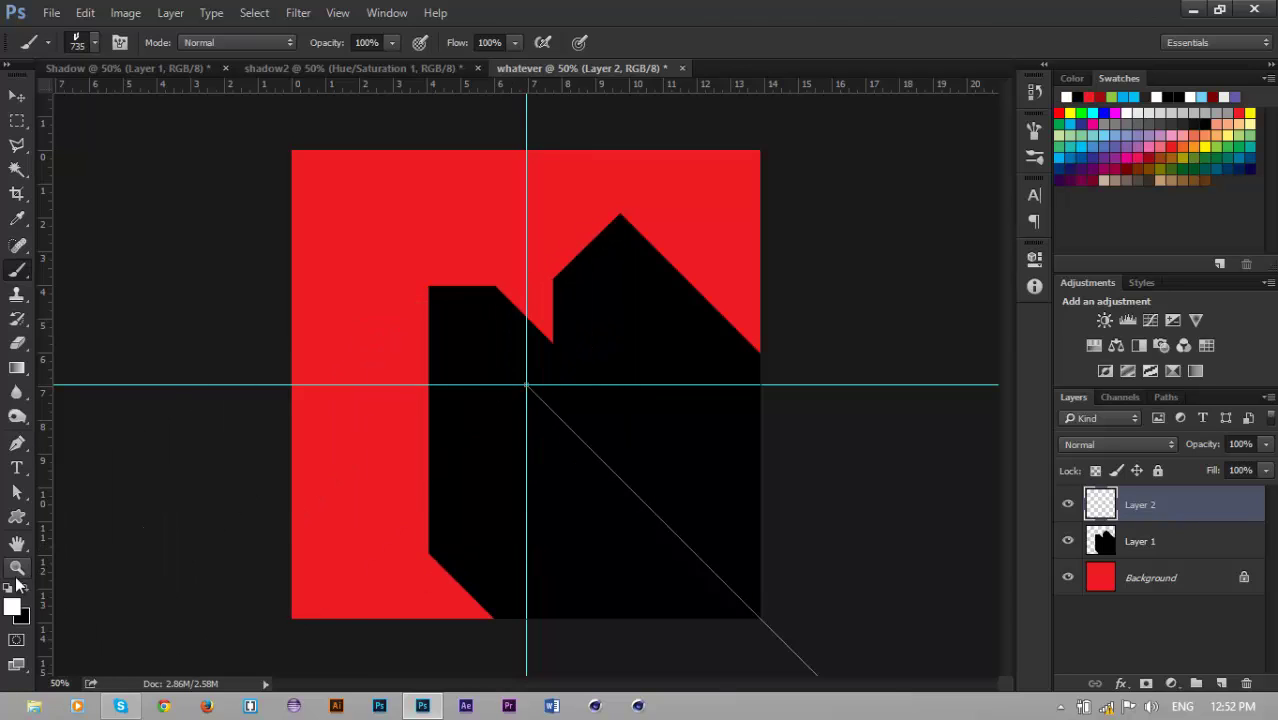
{"action": "key", "text": "Return"}
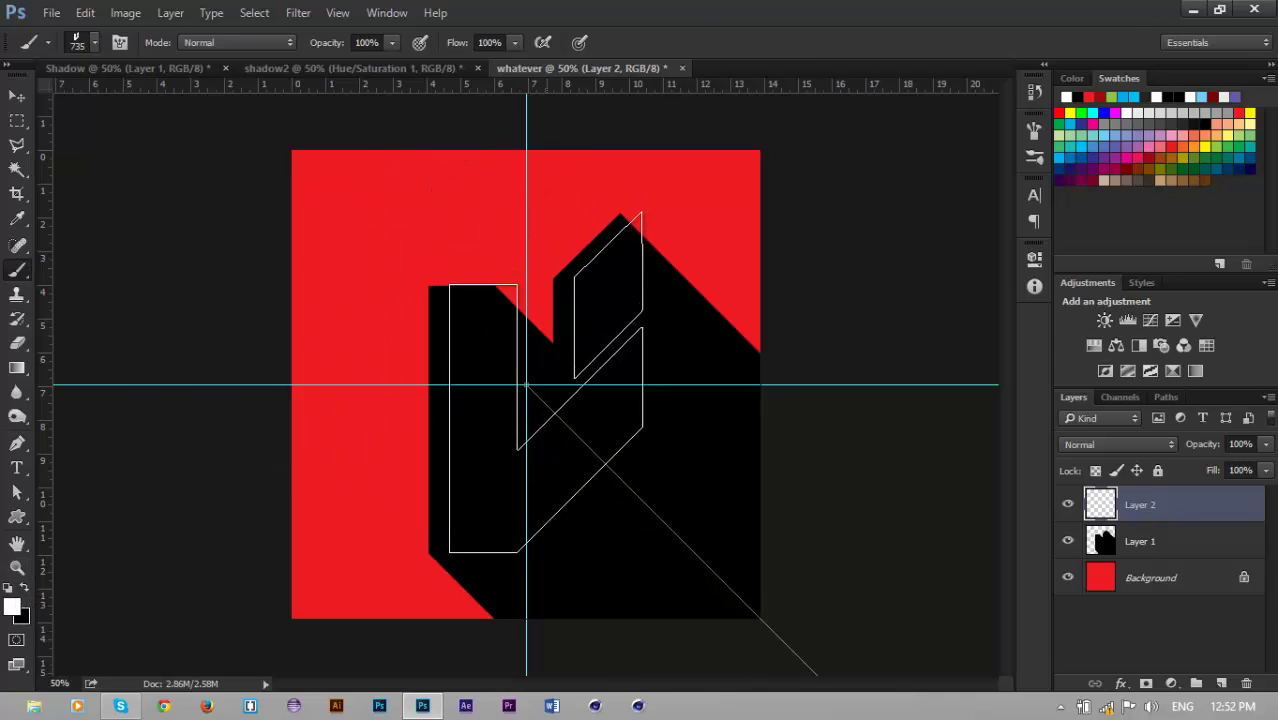
{"action": "key", "text": "ctrl+Left"}
{"action": "key", "text": "ctrl+Left"}
{"action": "key", "text": "ctrl+Up"}
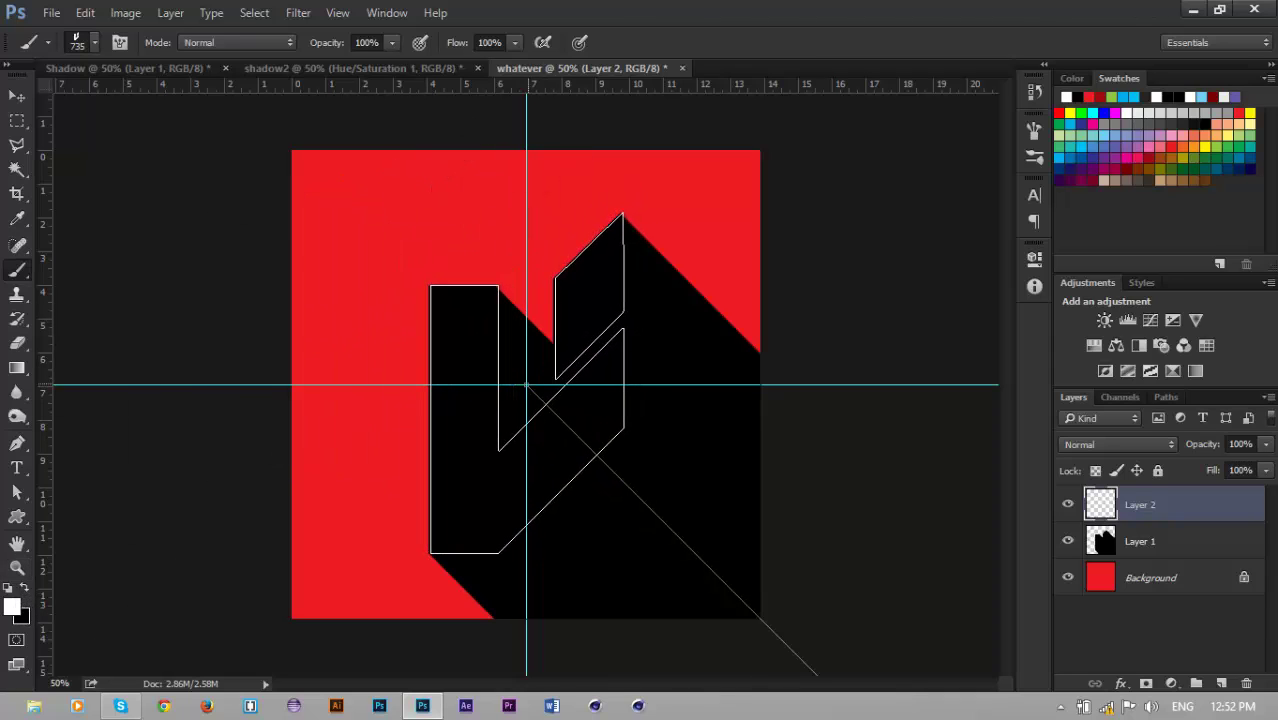
{"action": "key", "text": "ctrl+Left"}
{"action": "key", "text": "ctrl+Left"}
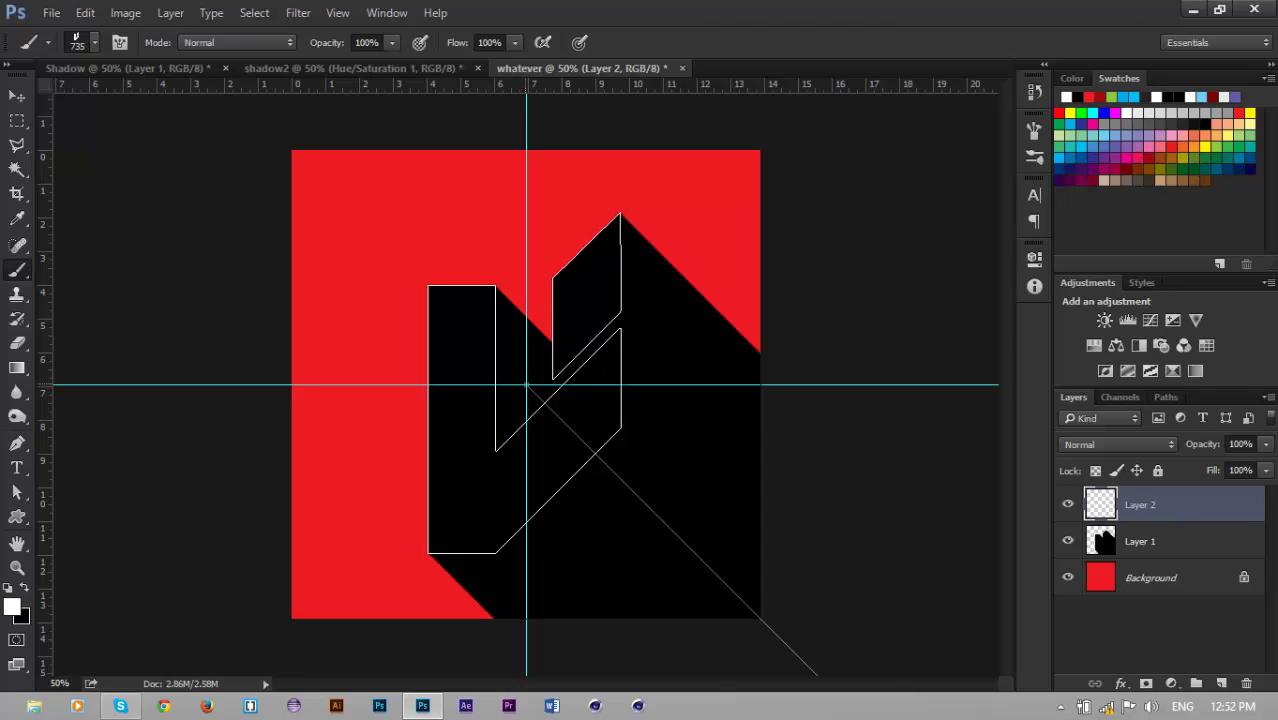
{"action": "key", "text": "alt+BackSpace"}
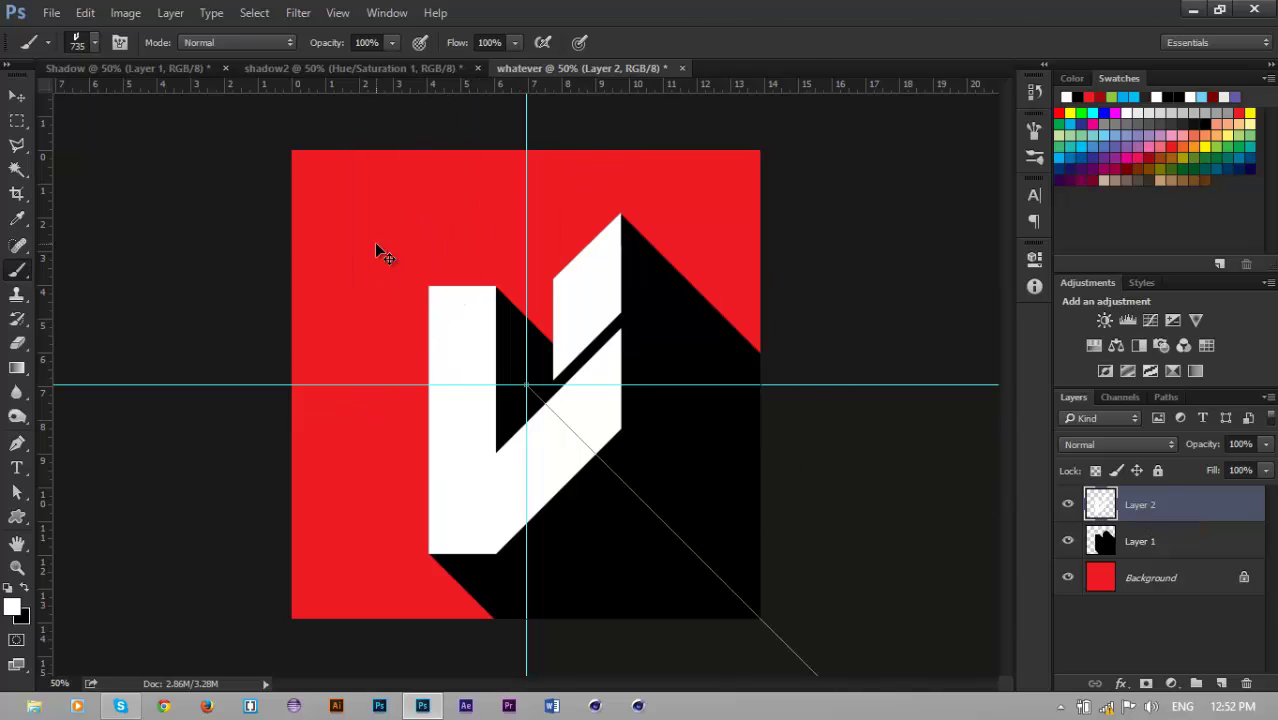
Nudge the white V on Layer 2 slightly left against its shadow, then hide the guides and path
{"action": "key", "text": "ctrl+1"}
{"action": "key", "text": "ctrl+plus"}
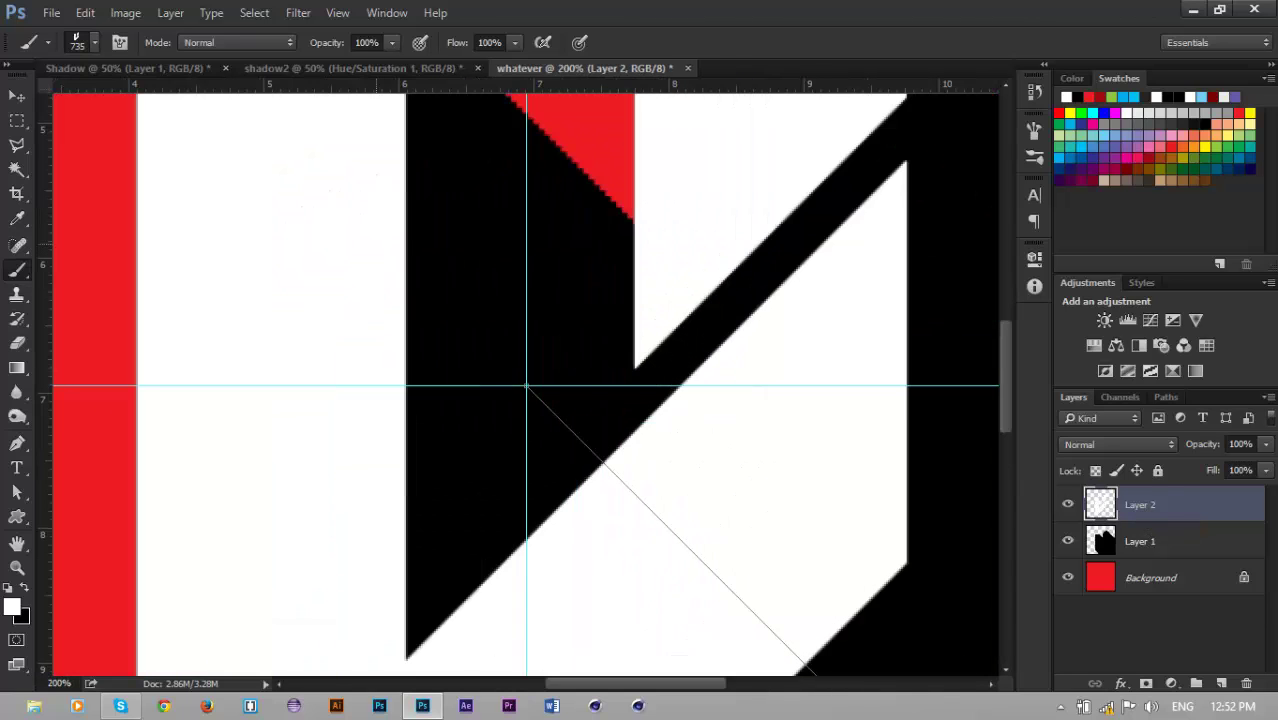
{"action": "left_click_drag", "start_coordinate": [476, 271], "coordinate": [462, 479]}
{"action": "key", "text": "v"}
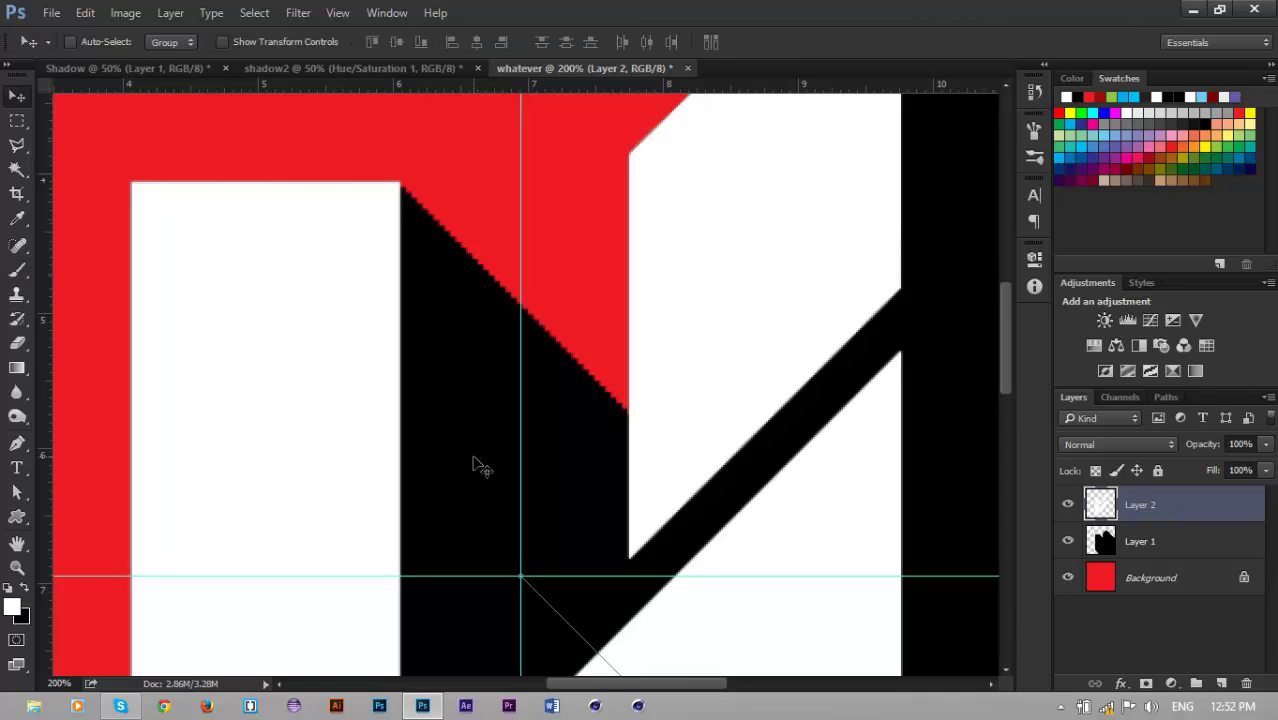
{"action": "key", "text": "Left"}
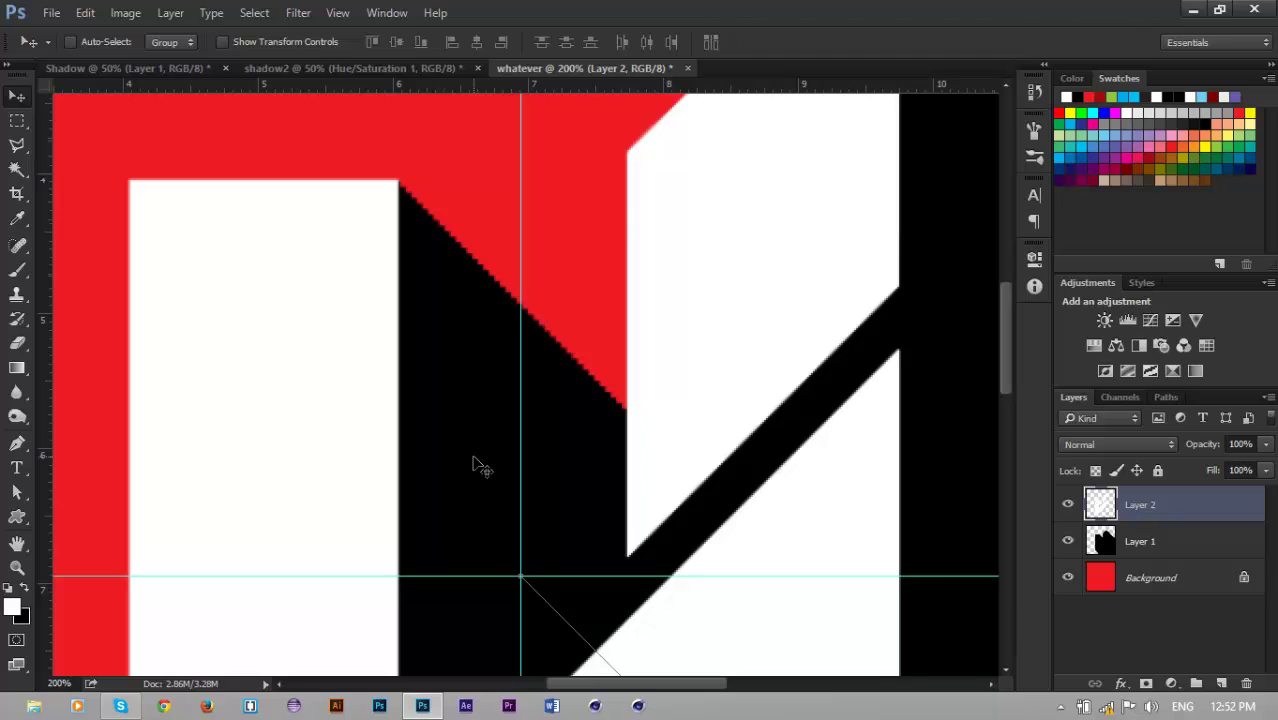
{"action": "key", "text": "ctrl+minus"}
{"action": "key", "text": "ctrl+minus"}
{"action": "key", "text": "ctrl+minus"}
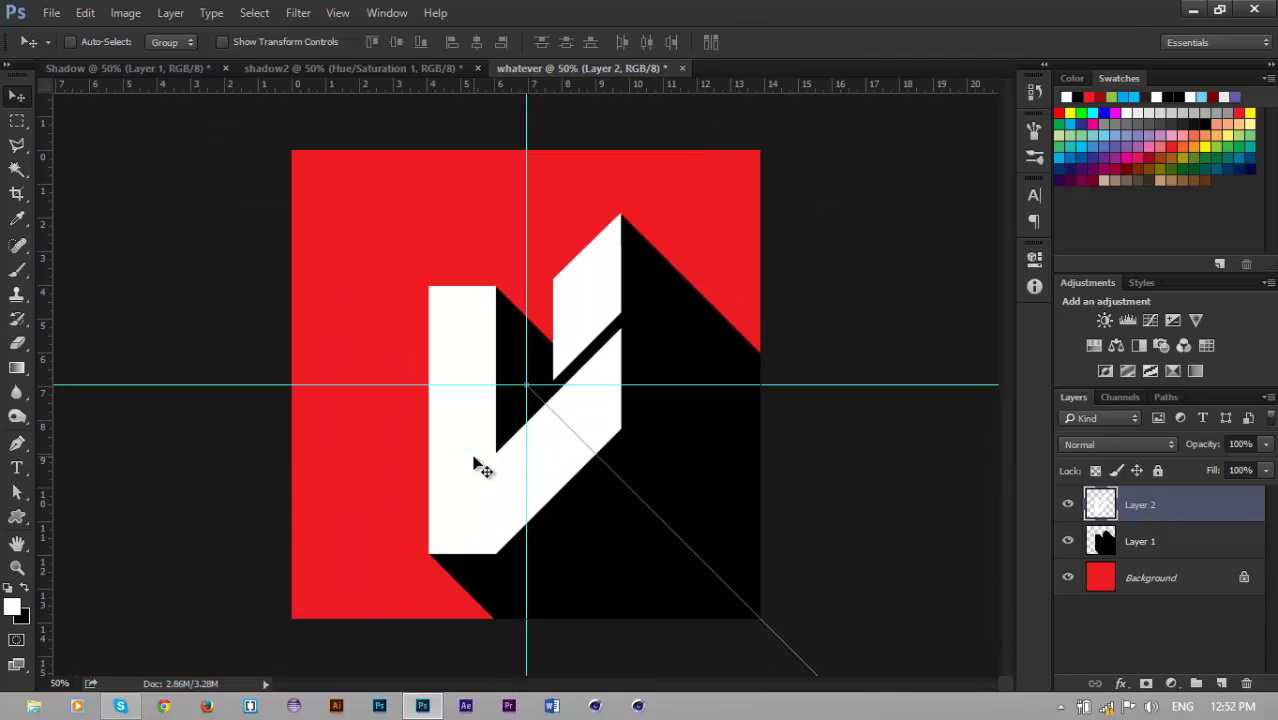
{"action": "key", "text": "ctrl+h"}
Set Layer 1's blend mode to Soft Light so the black shadow becomes a subtle darker red
{"action": "left_click", "coordinate": [1162, 550]}
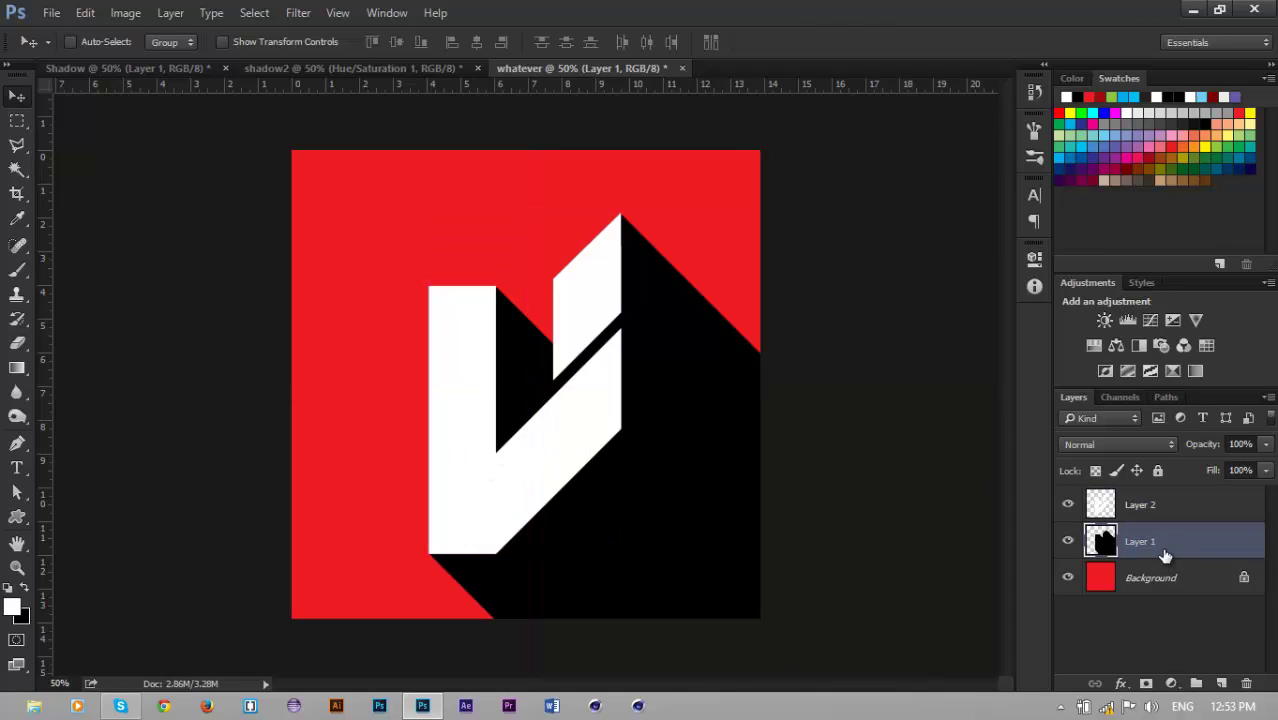
{"action": "left_click", "coordinate": [1158, 446]}
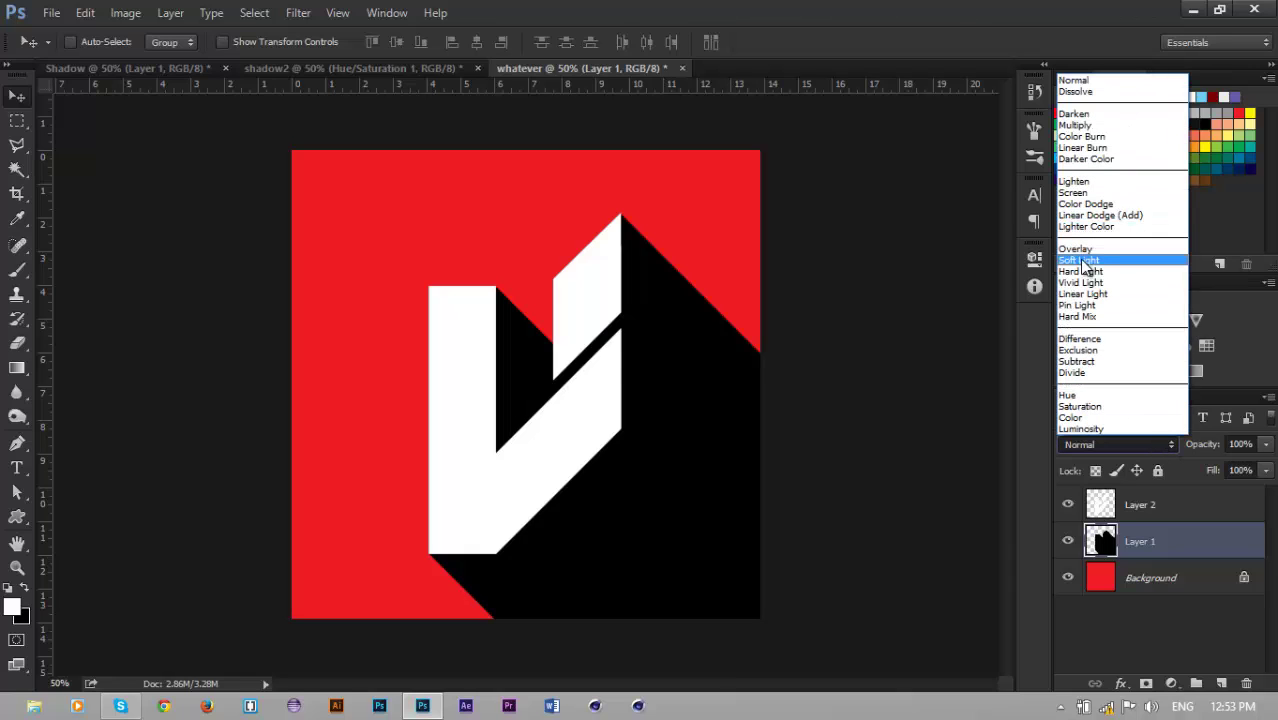
{"action": "left_click", "coordinate": [1080, 260]}
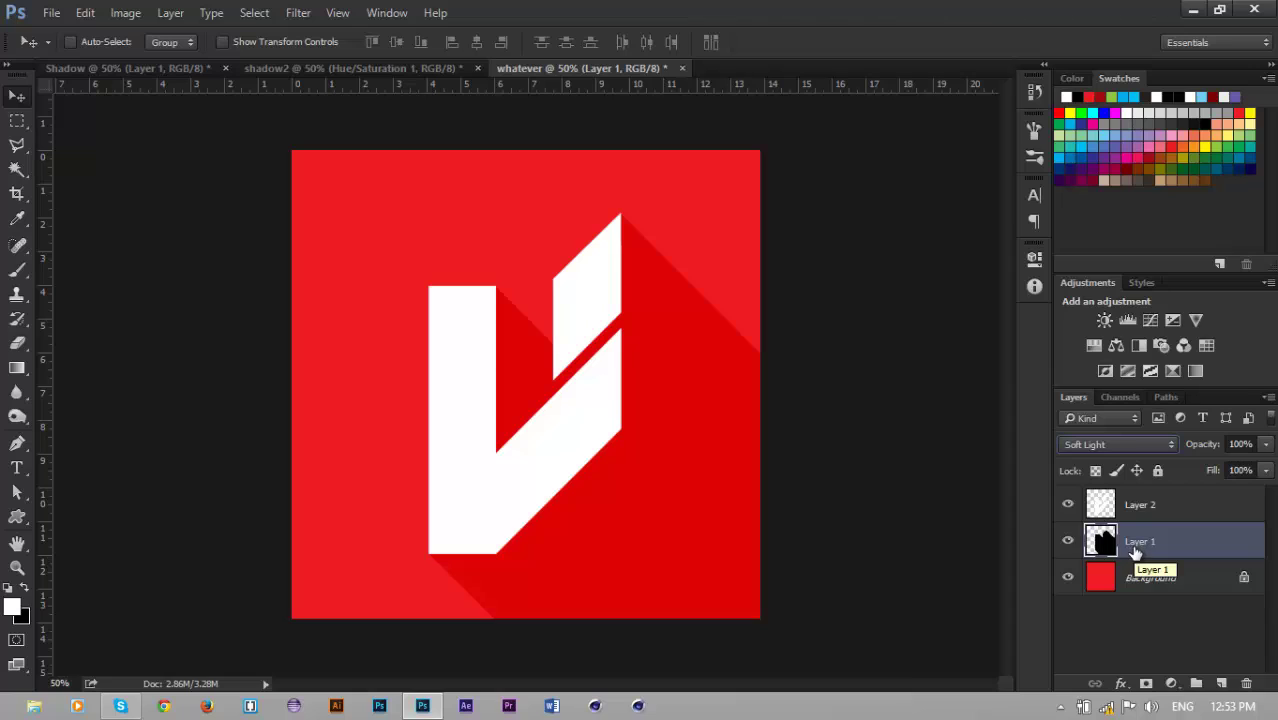
Add a layer mask to Layer 1 and set up a soft round brush at 1100 px
{"action": "left_click", "coordinate": [1147, 686]}
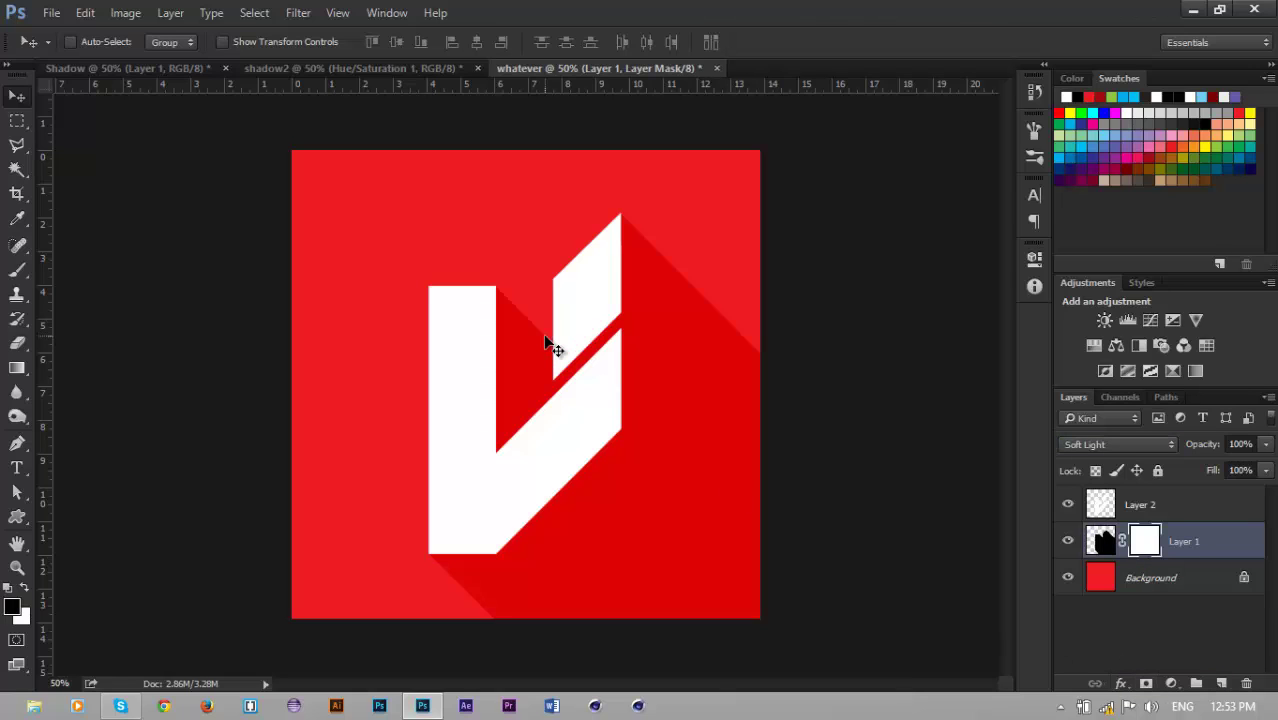
{"action": "key", "text": "b"}
{"action": "right_click", "coordinate": [658, 391]}
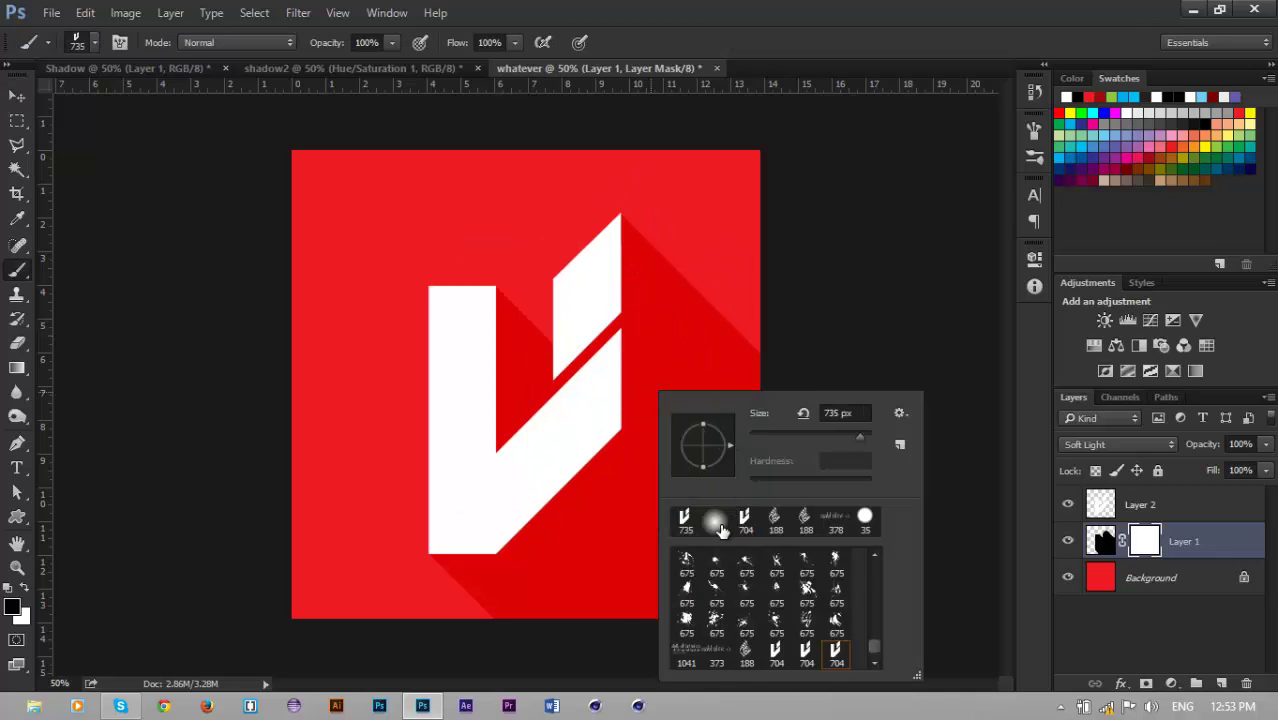
{"action": "double_click", "coordinate": [716, 522]}
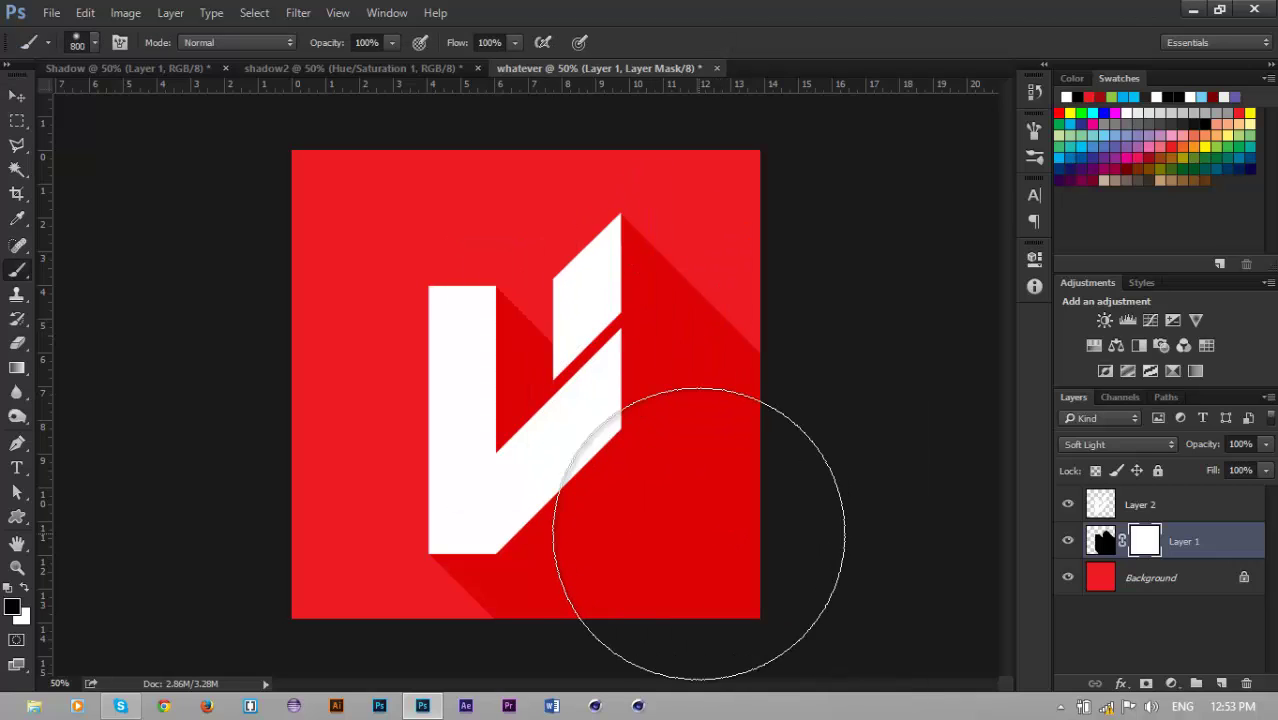
{"action": "key", "text": "bracketright"}
{"action": "key", "text": "bracketright"}
{"action": "key", "text": "bracketright"}
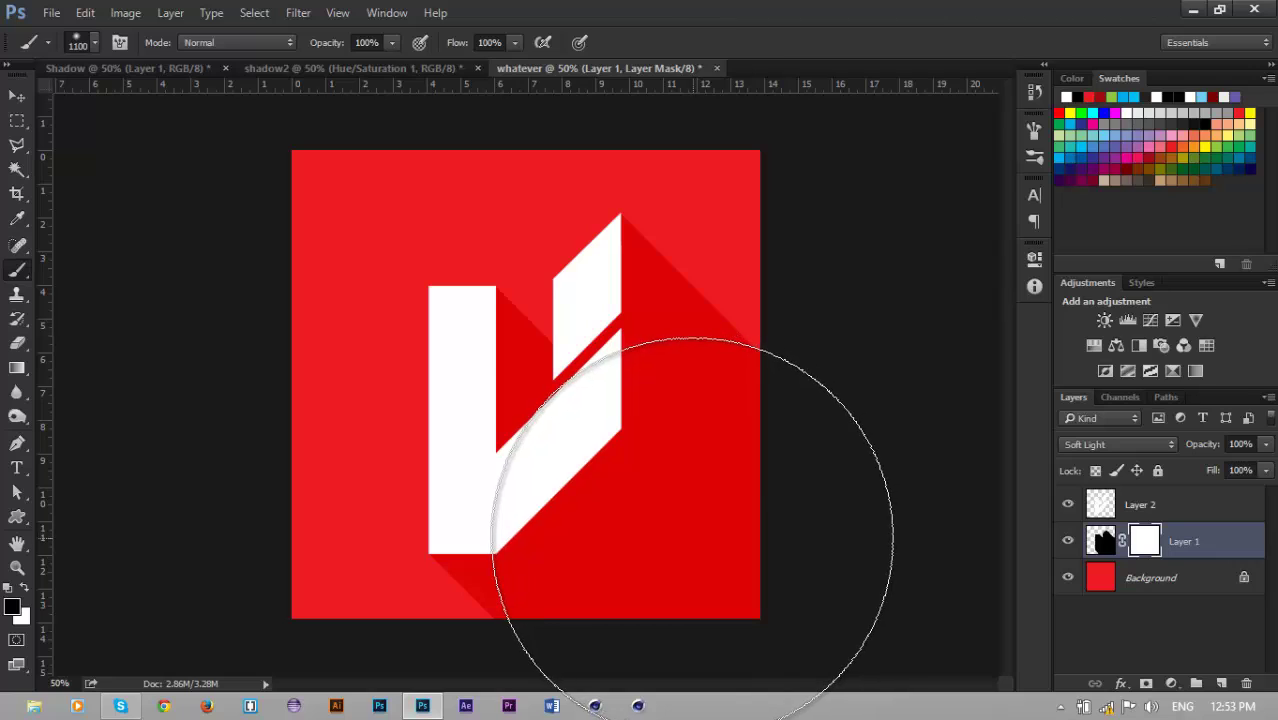
{"action": "right_click", "coordinate": [689, 535]}
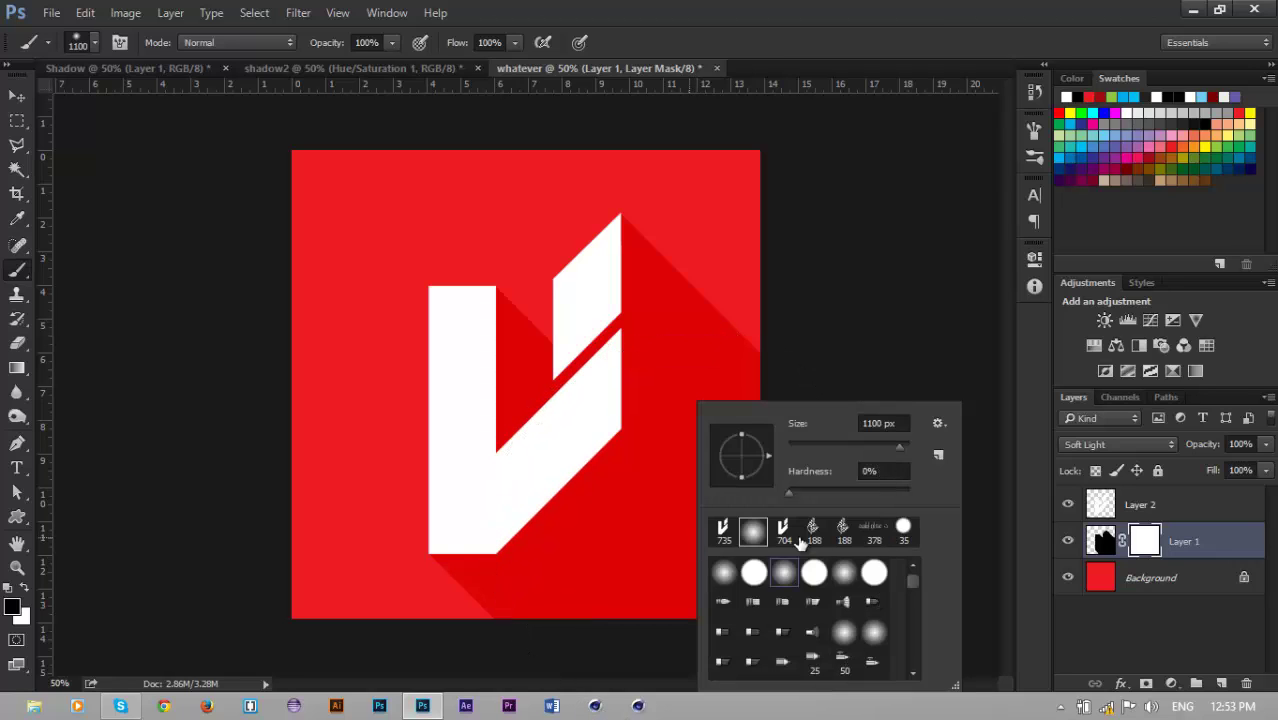
{"action": "left_click", "coordinate": [1245, 547]}
Paint black on Layer 1's mask to fade the shadow's far end toward the lower right
{"action": "key", "text": "x"}
{"action": "left_click", "coordinate": [1150, 540]}
{"action": "key", "text": "x"}
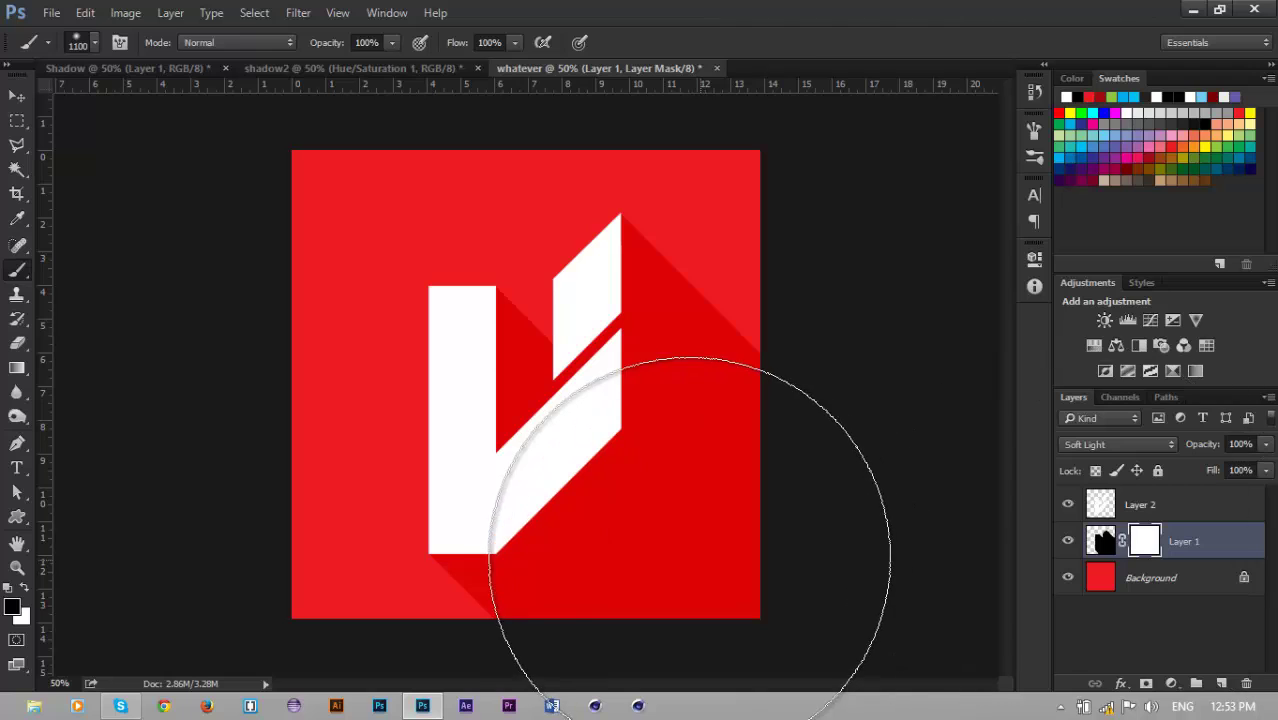
{"action": "left_click", "coordinate": [678, 538]}
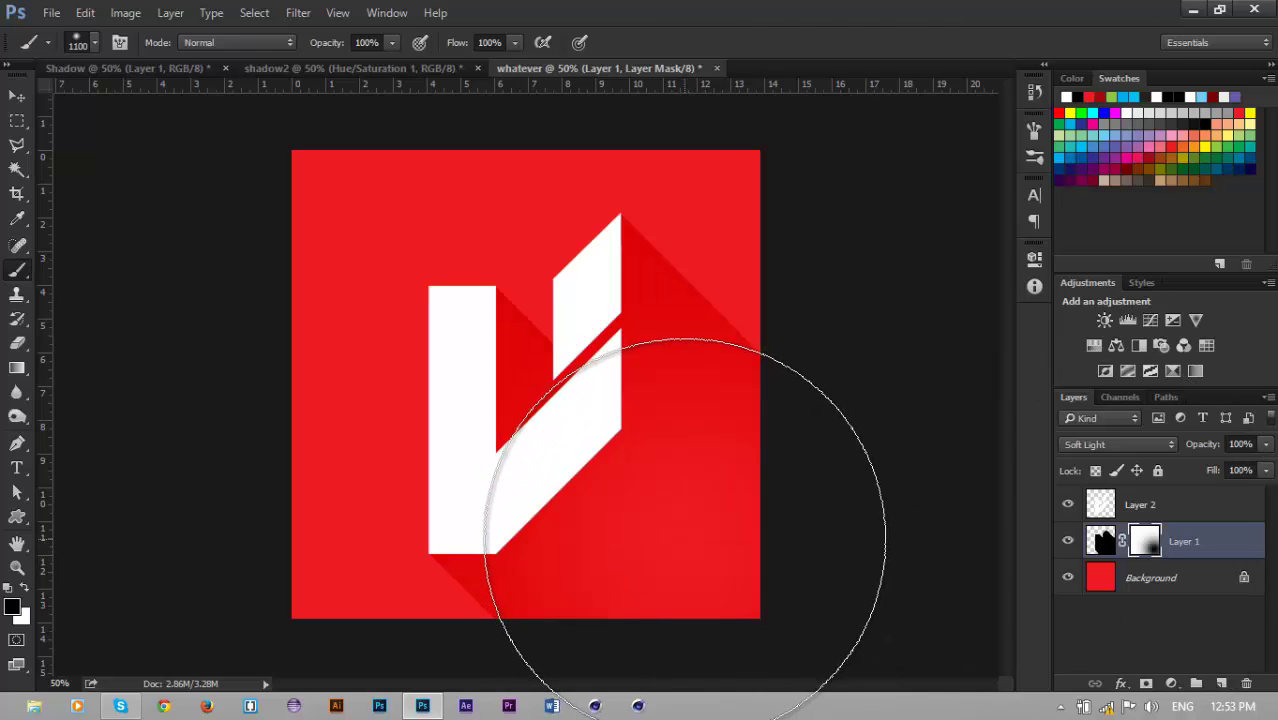
{"action": "mouse_move", "coordinate": [680, 575]}
{"action": "left_mouse_down"}
{"action": "mouse_move", "coordinate": [723, 573]}
{"action": "mouse_move", "coordinate": [796, 496]}
{"action": "mouse_move", "coordinate": [813, 585]}
{"action": "left_mouse_up"}
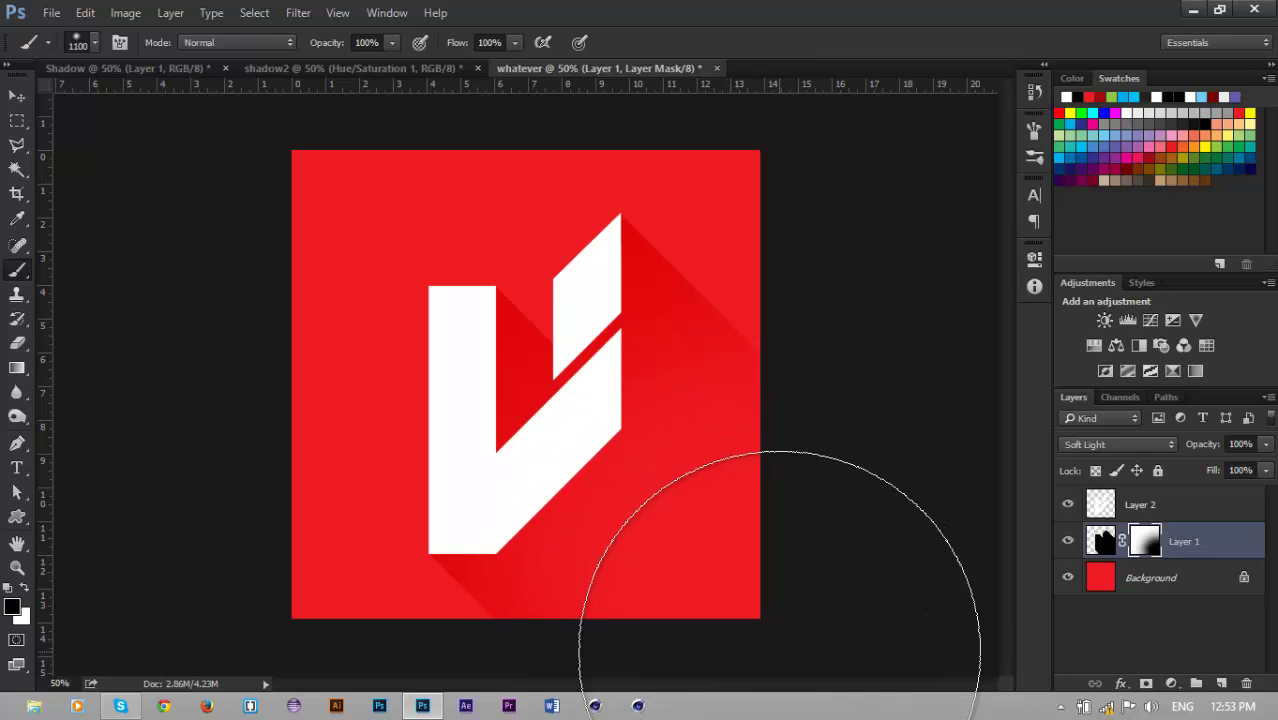
Add a Hue/Saturation adjustment above Layer 2, shifting Hue while its mask is temporarily disabled
{"action": "left_click", "coordinate": [1199, 518]}
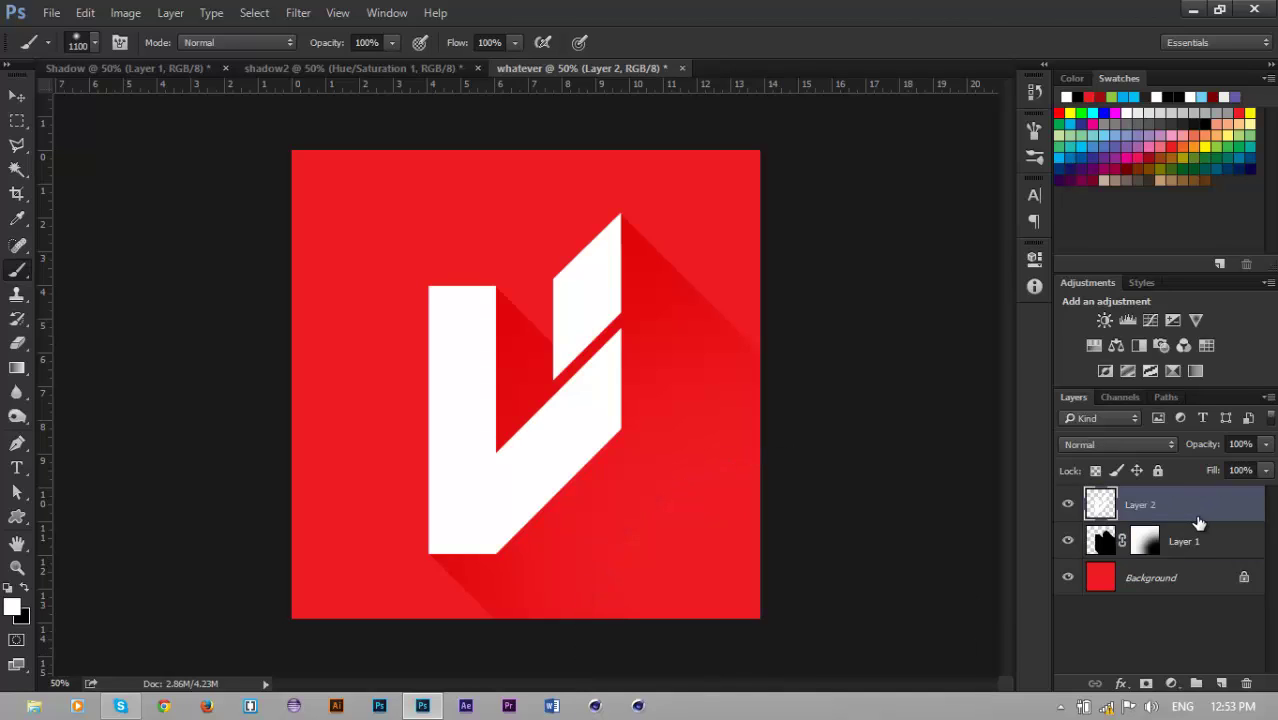
{"action": "left_click", "coordinate": [1094, 345]}
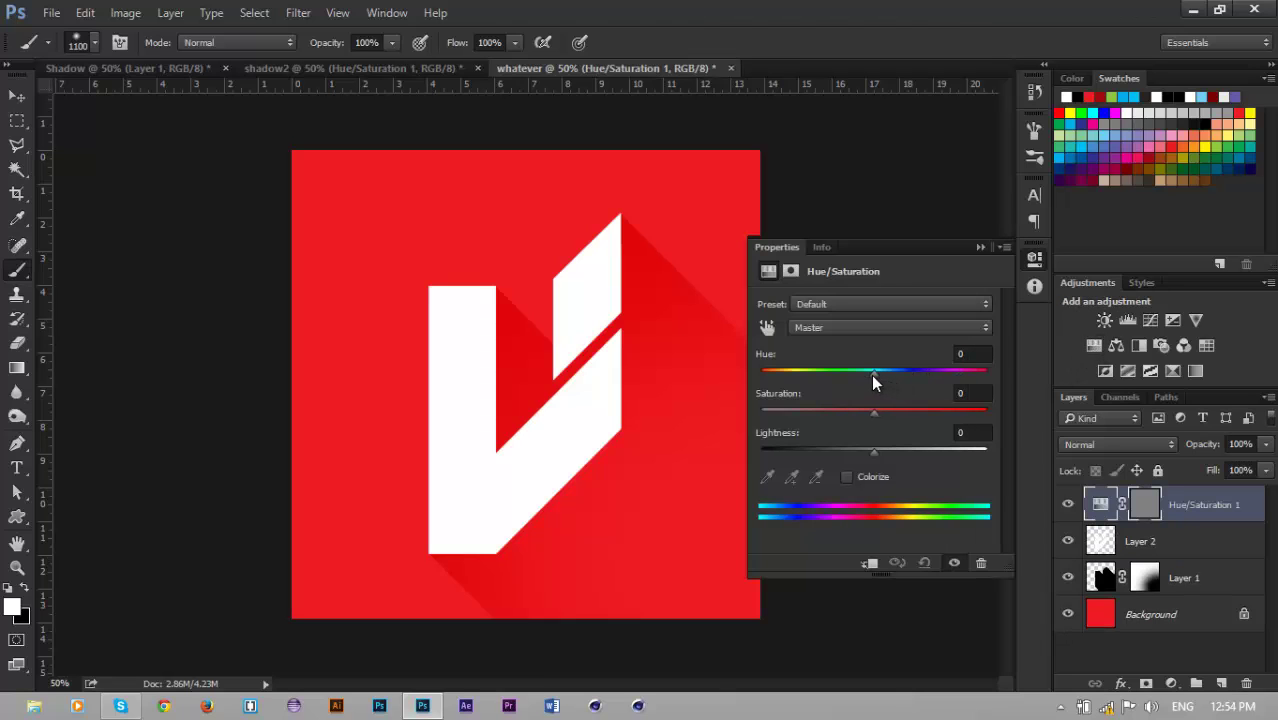
{"action": "left_click", "coordinate": [1145, 504], "text": "shift"}
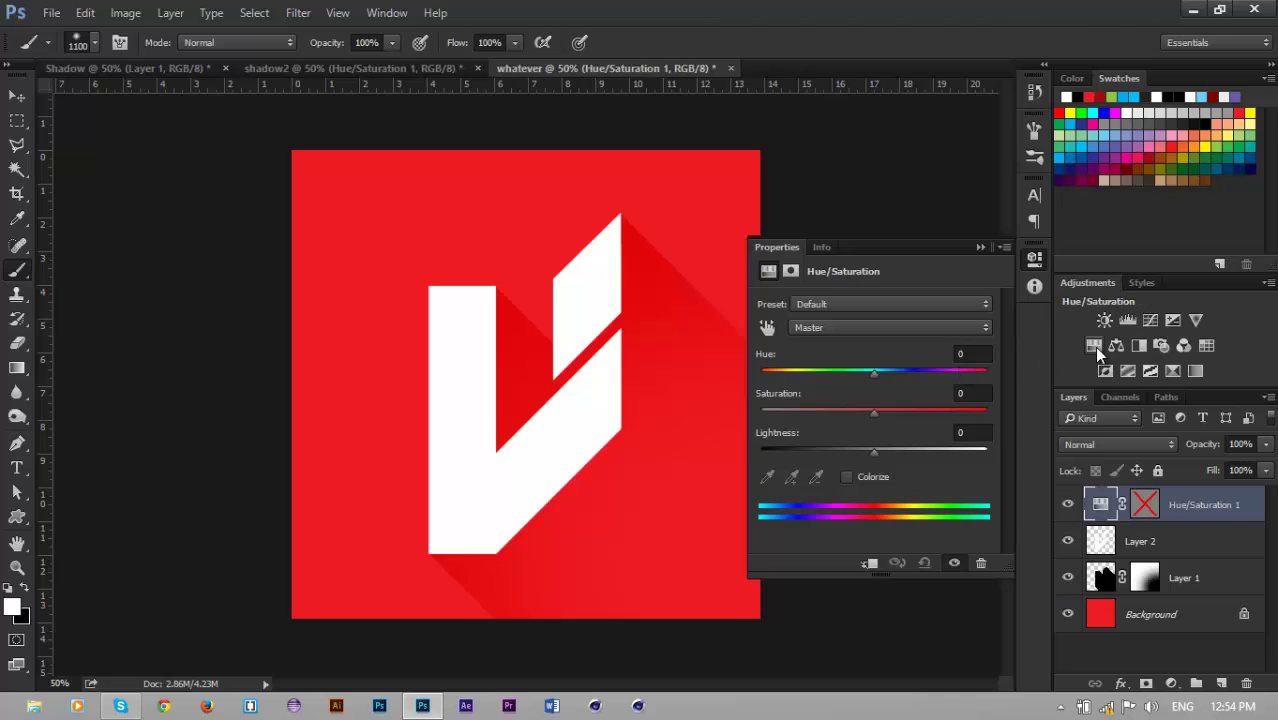
{"action": "left_click_drag", "start_coordinate": [862, 375], "coordinate": [797, 372]}
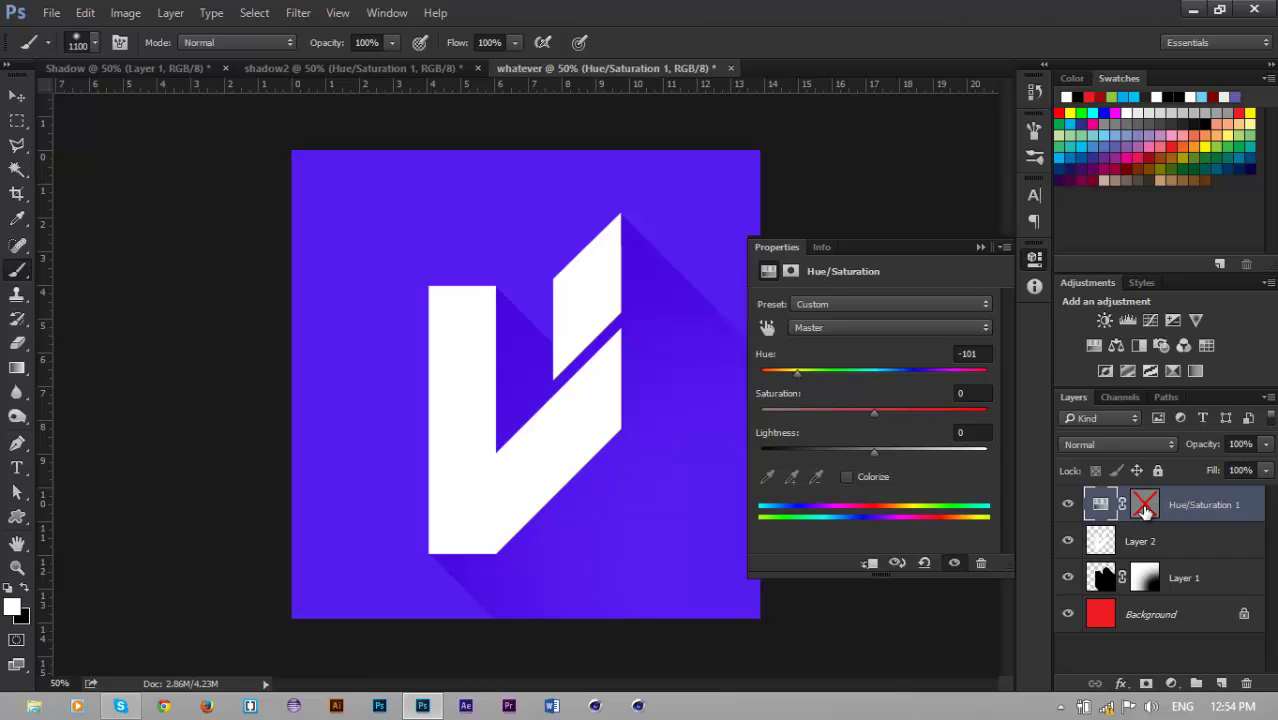
{"action": "left_click", "coordinate": [1145, 508], "text": "shift"}
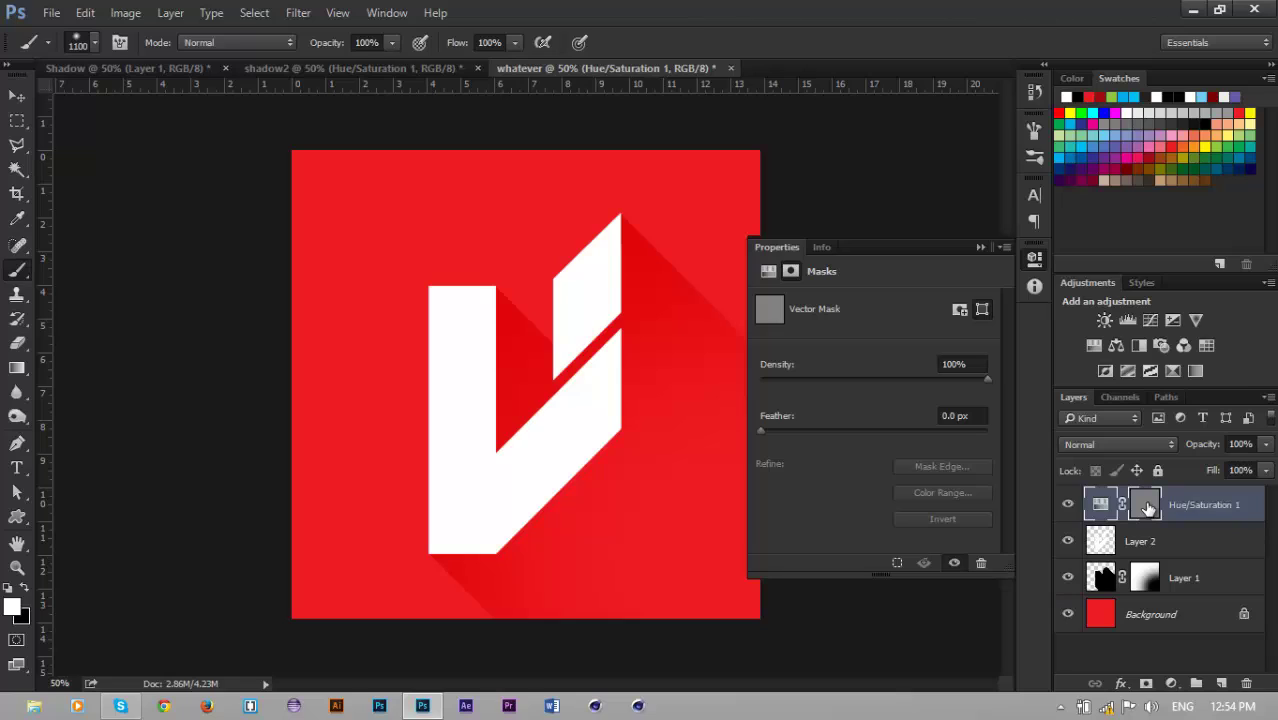
Delete the adjustment's mask and set Hue -125, Saturation -26, Lightness +9 to turn the square blue
{"action": "left_click", "coordinate": [1031, 262]}
{"action": "left_click", "coordinate": [1031, 262]}
{"action": "left_click", "coordinate": [981, 565]}
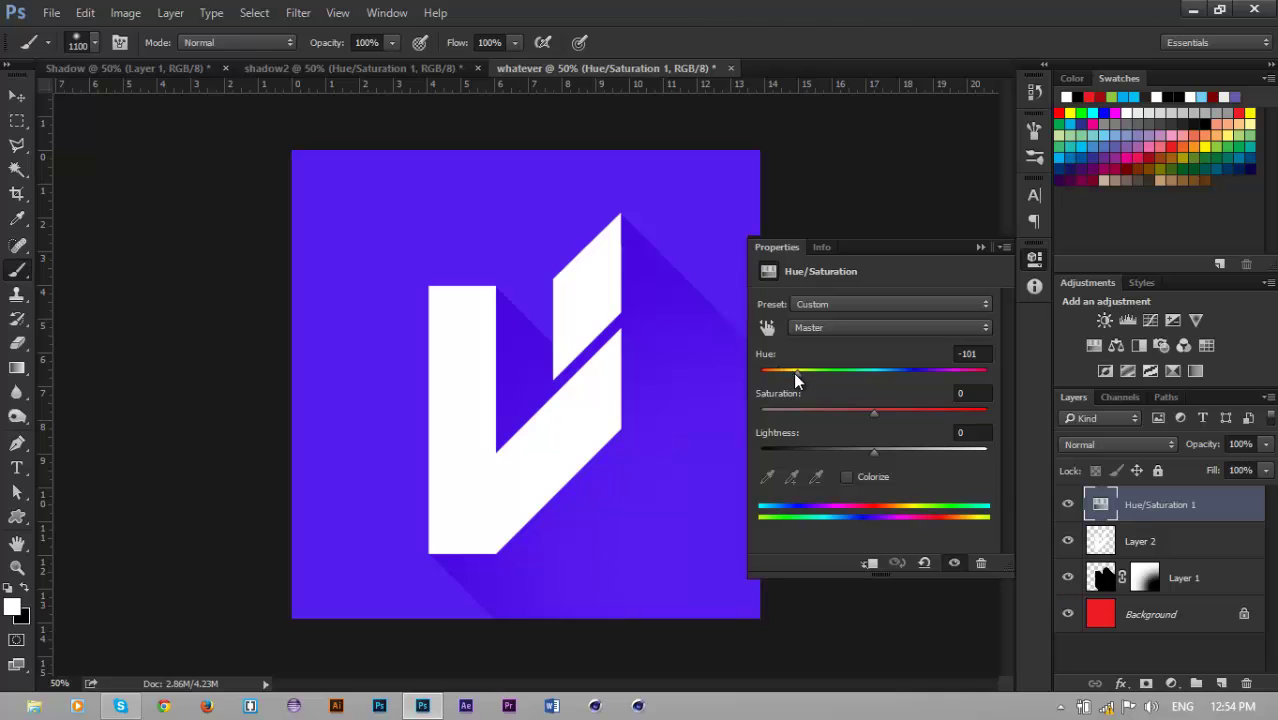
{"action": "left_click_drag", "start_coordinate": [794, 372], "coordinate": [933, 372]}
{"action": "mouse_move", "coordinate": [875, 450]}
{"action": "left_mouse_down"}
{"action": "mouse_move", "coordinate": [853, 451]}
{"action": "mouse_move", "coordinate": [845, 411]}
{"action": "mouse_move", "coordinate": [880, 448]}
{"action": "left_mouse_up"}
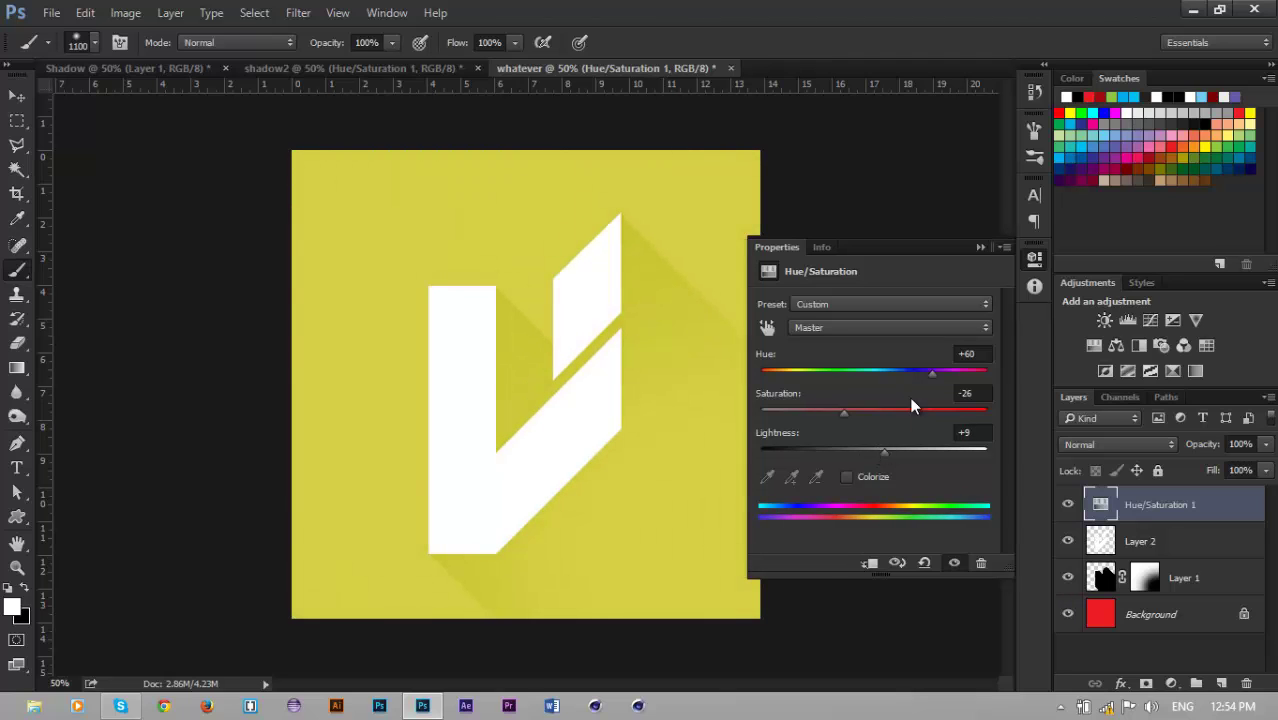
{"action": "left_click_drag", "start_coordinate": [918, 378], "coordinate": [787, 371]}
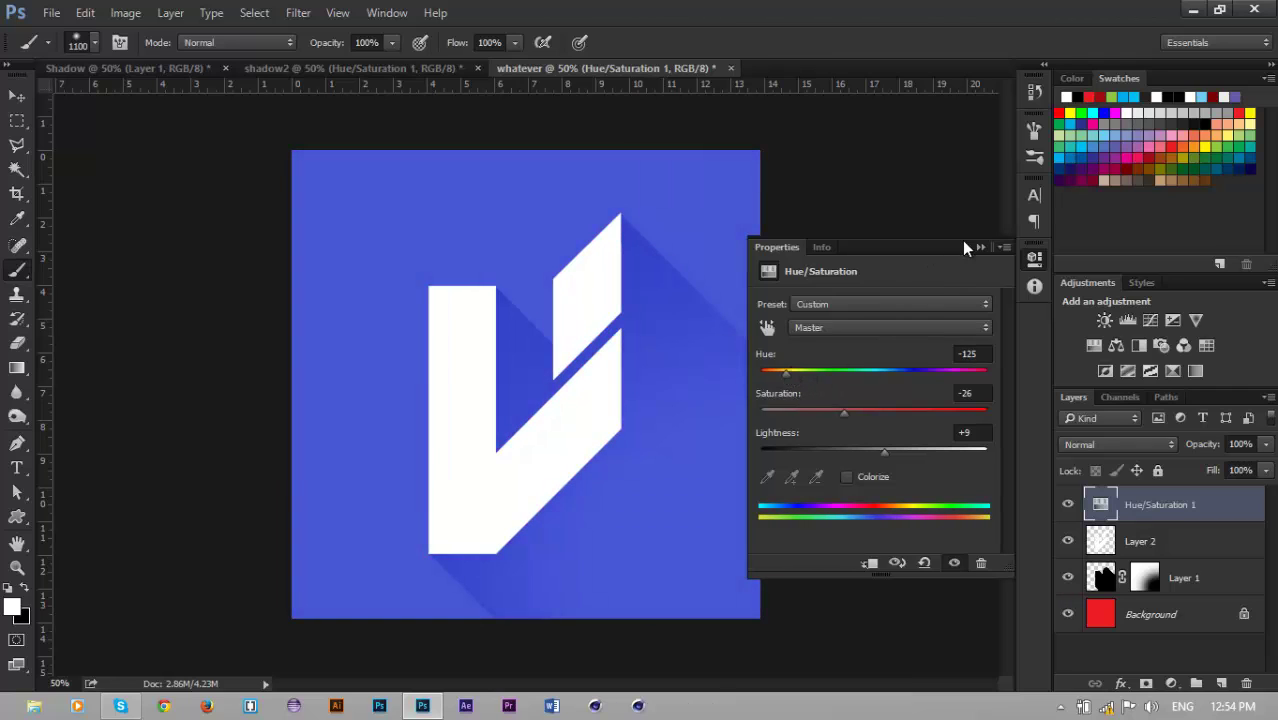
Hide the Properties panel and show the blue V logo full screen against black
{"action": "left_click", "coordinate": [975, 247]}
{"action": "key", "text": "f"}
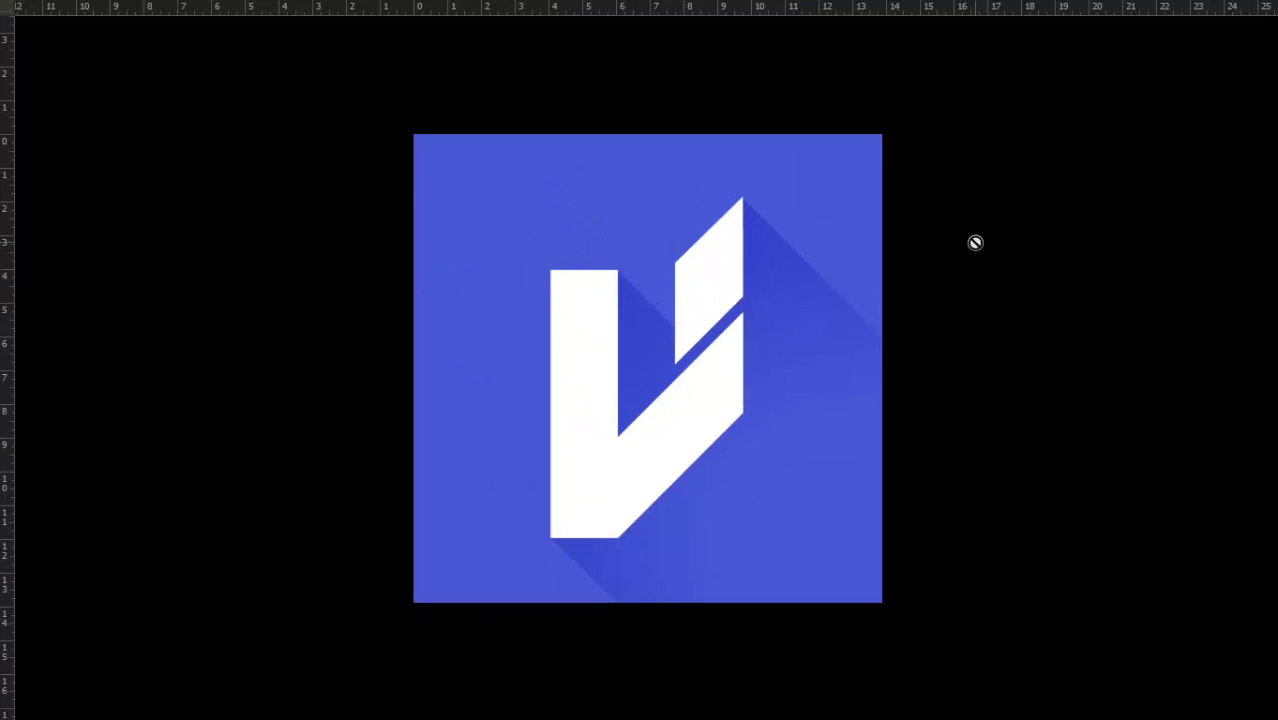